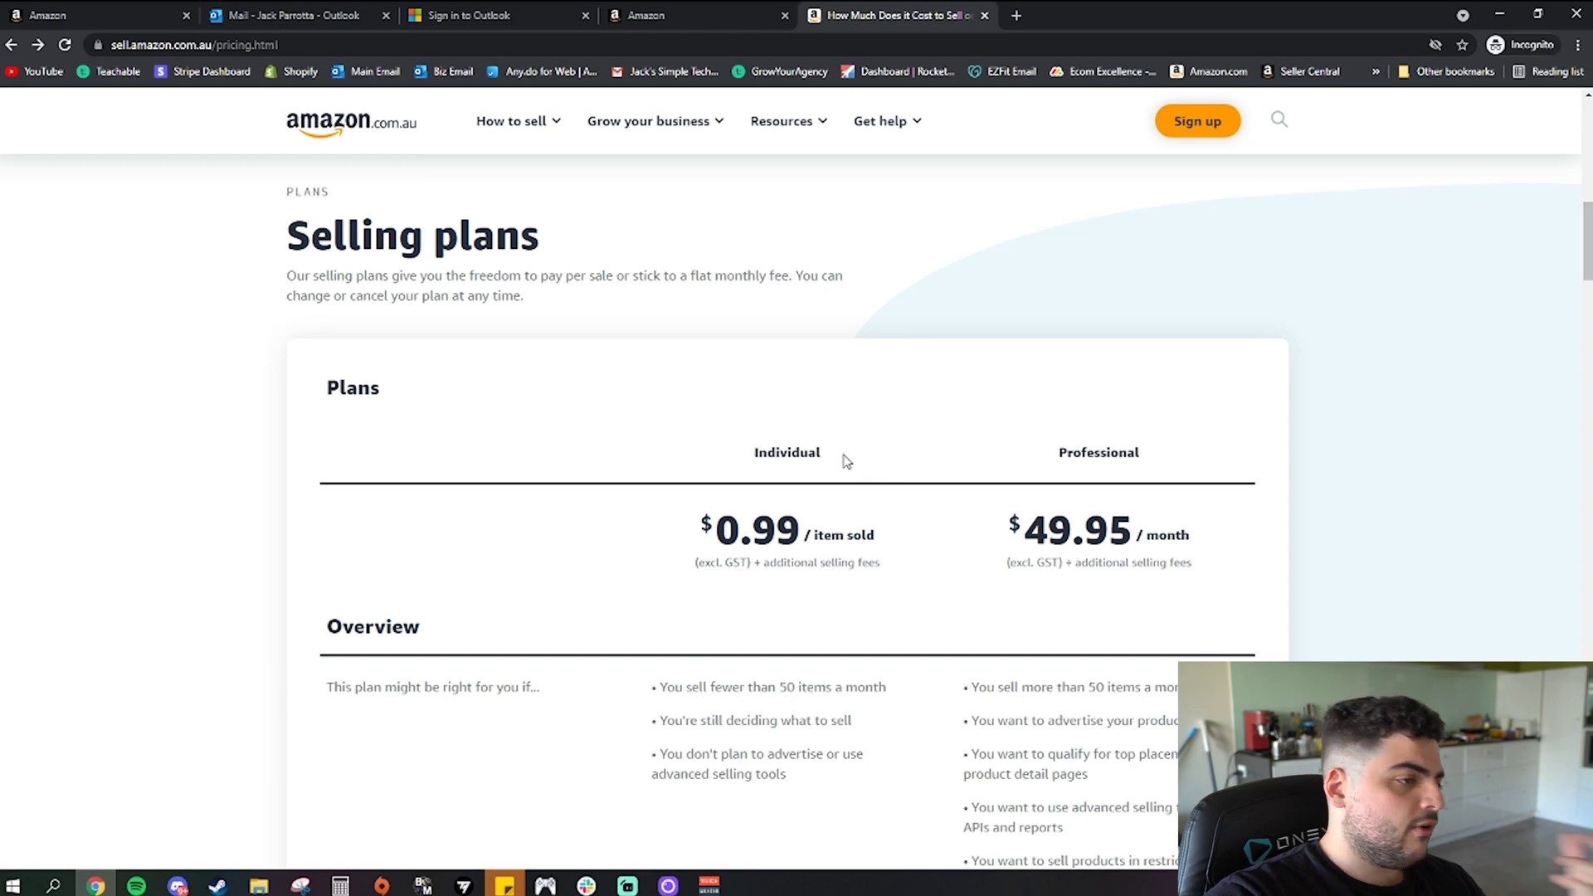
Scroll through the Selling plans page comparing Individual and Professional plan features
{"action": "scroll", "coordinate": [848, 462], "scroll_direction": "down", "scroll_amount": 2}
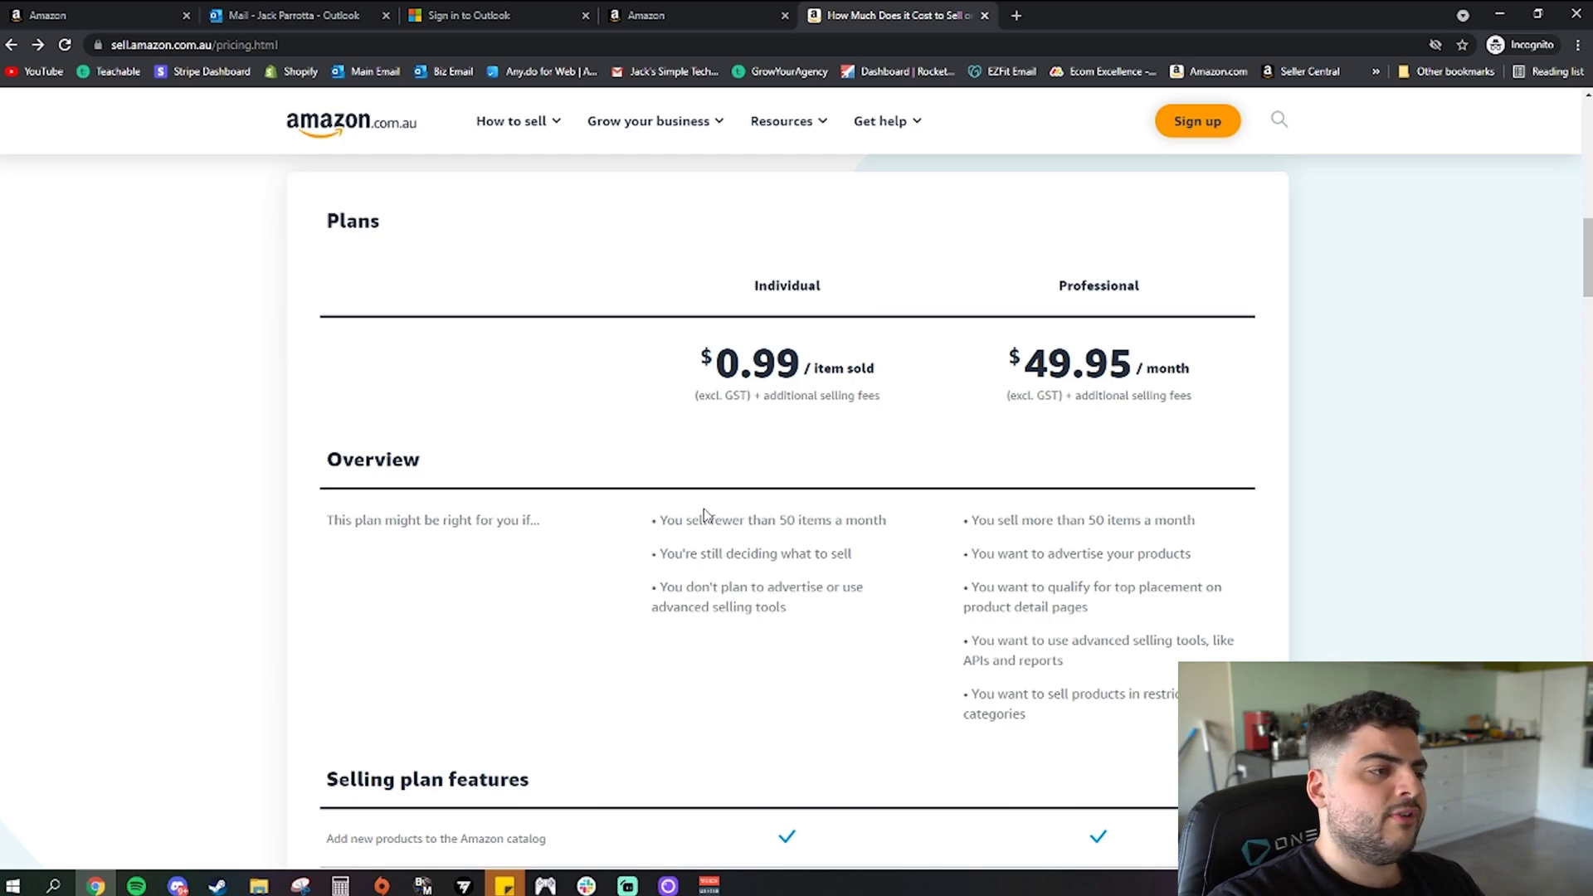
{"action": "scroll", "coordinate": [703, 515], "scroll_direction": "down", "scroll_amount": 7}
{"action": "scroll", "coordinate": [718, 484], "scroll_direction": "up", "scroll_amount": 7}
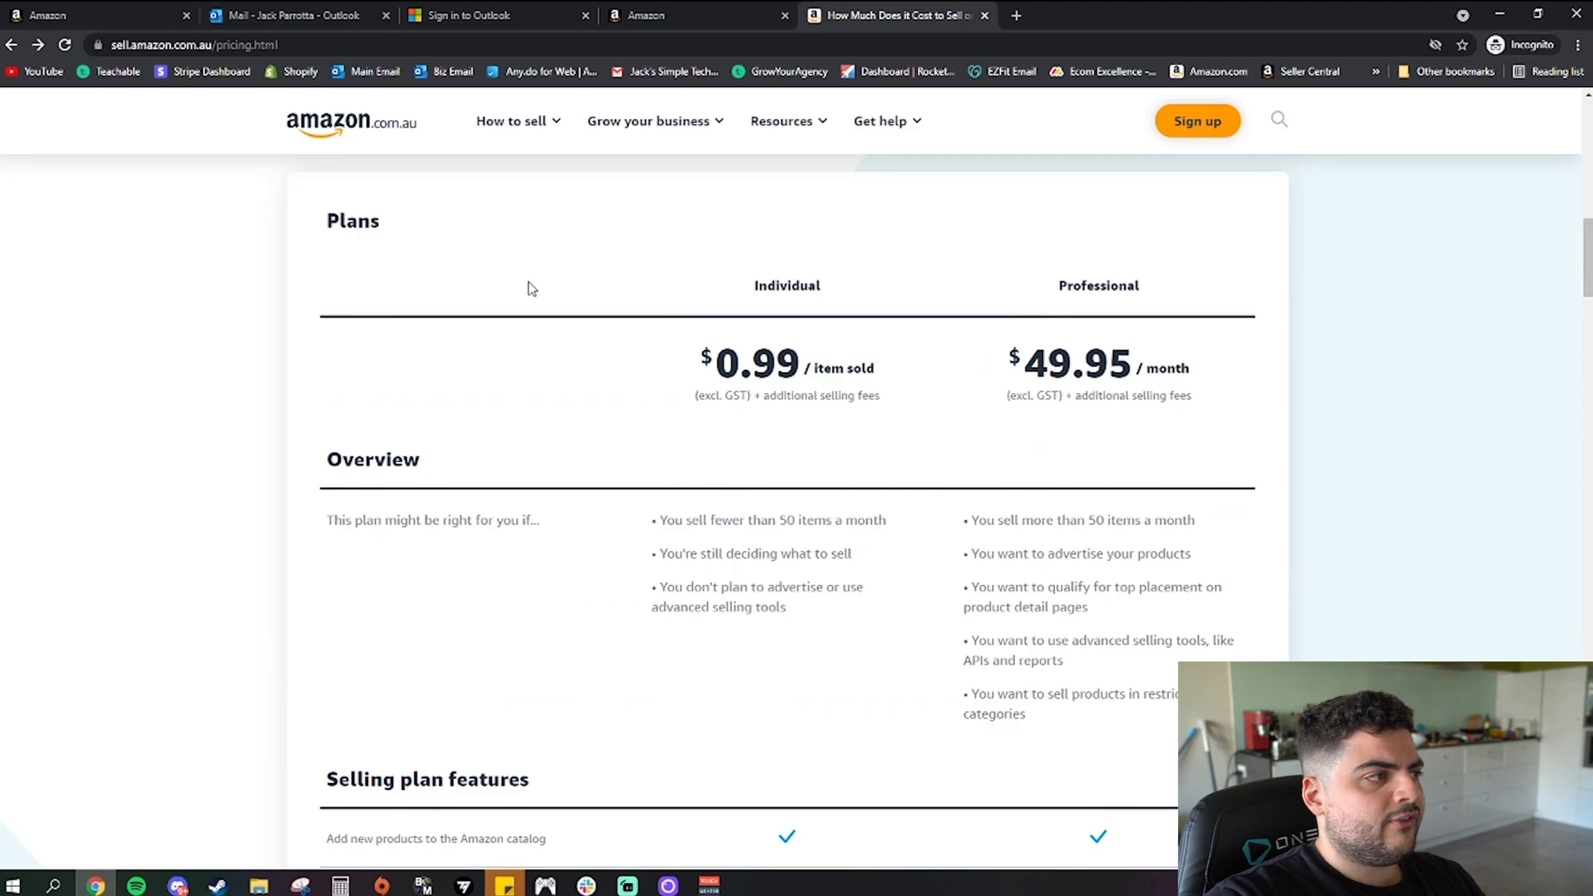
{"action": "scroll", "coordinate": [644, 274], "scroll_direction": "down", "scroll_amount": 15}
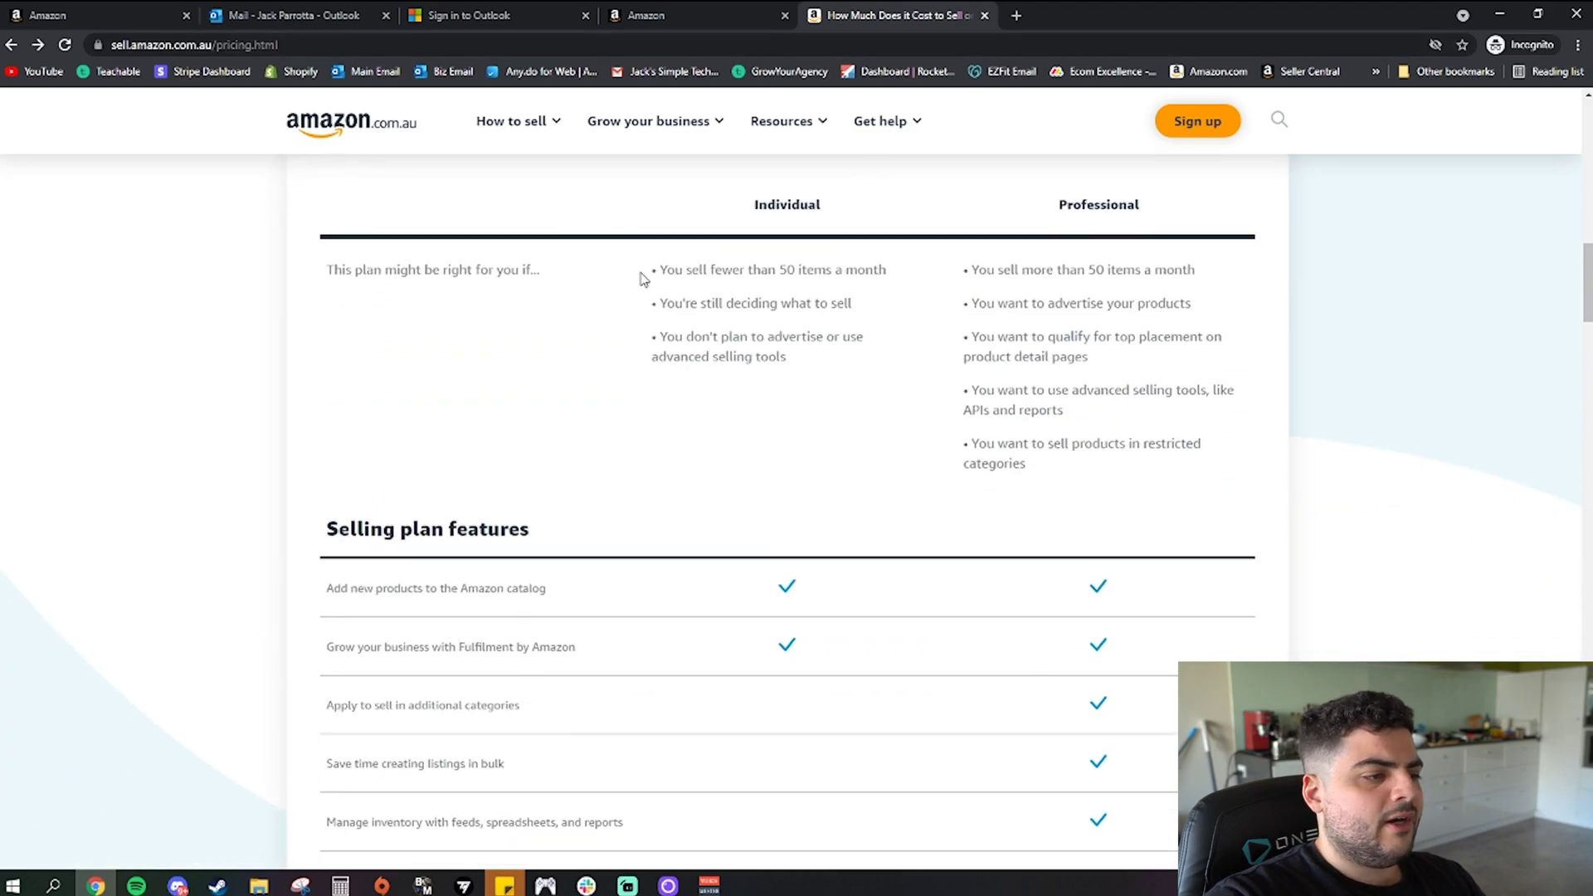
{"action": "scroll", "coordinate": [654, 332], "scroll_direction": "up", "scroll_amount": 1}
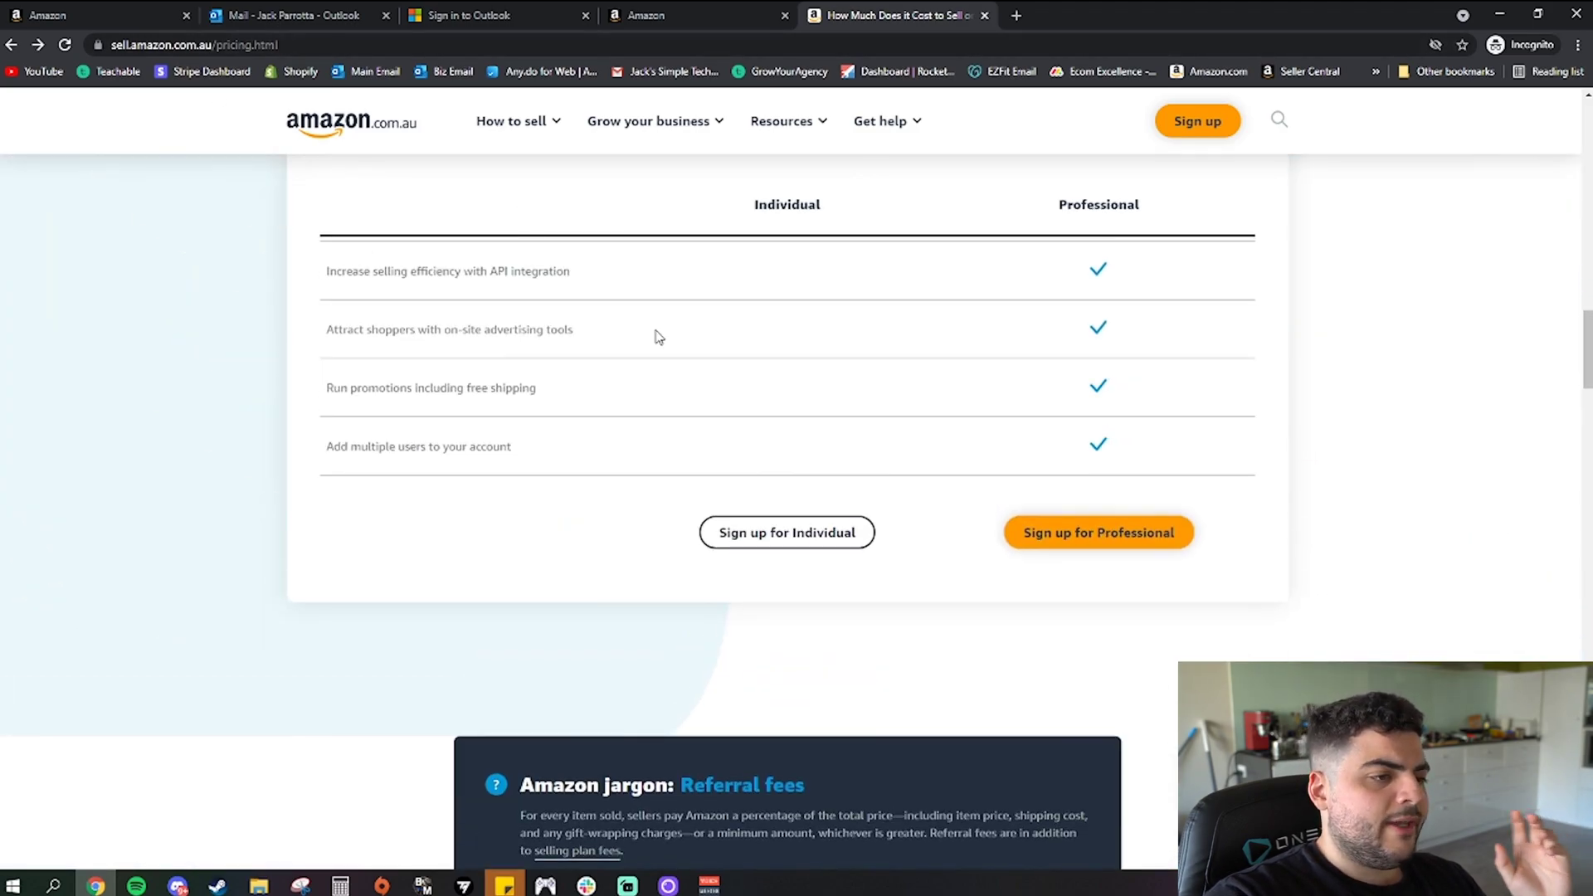
{"action": "scroll", "coordinate": [661, 333], "scroll_direction": "up", "scroll_amount": 3}
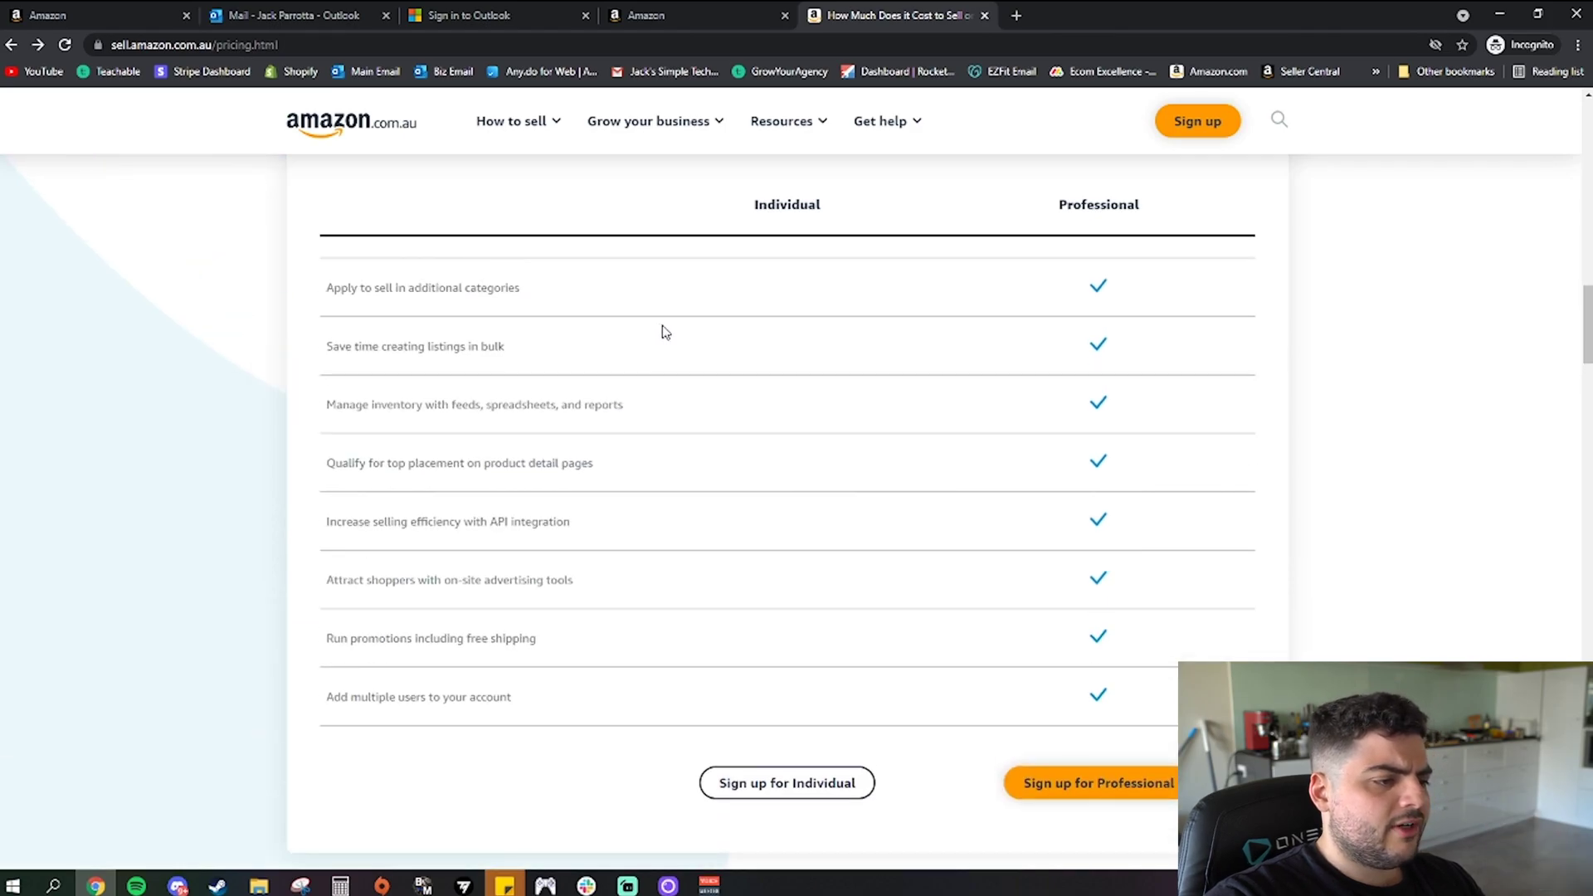
{"action": "scroll", "coordinate": [786, 371], "scroll_direction": "up", "scroll_amount": 6}
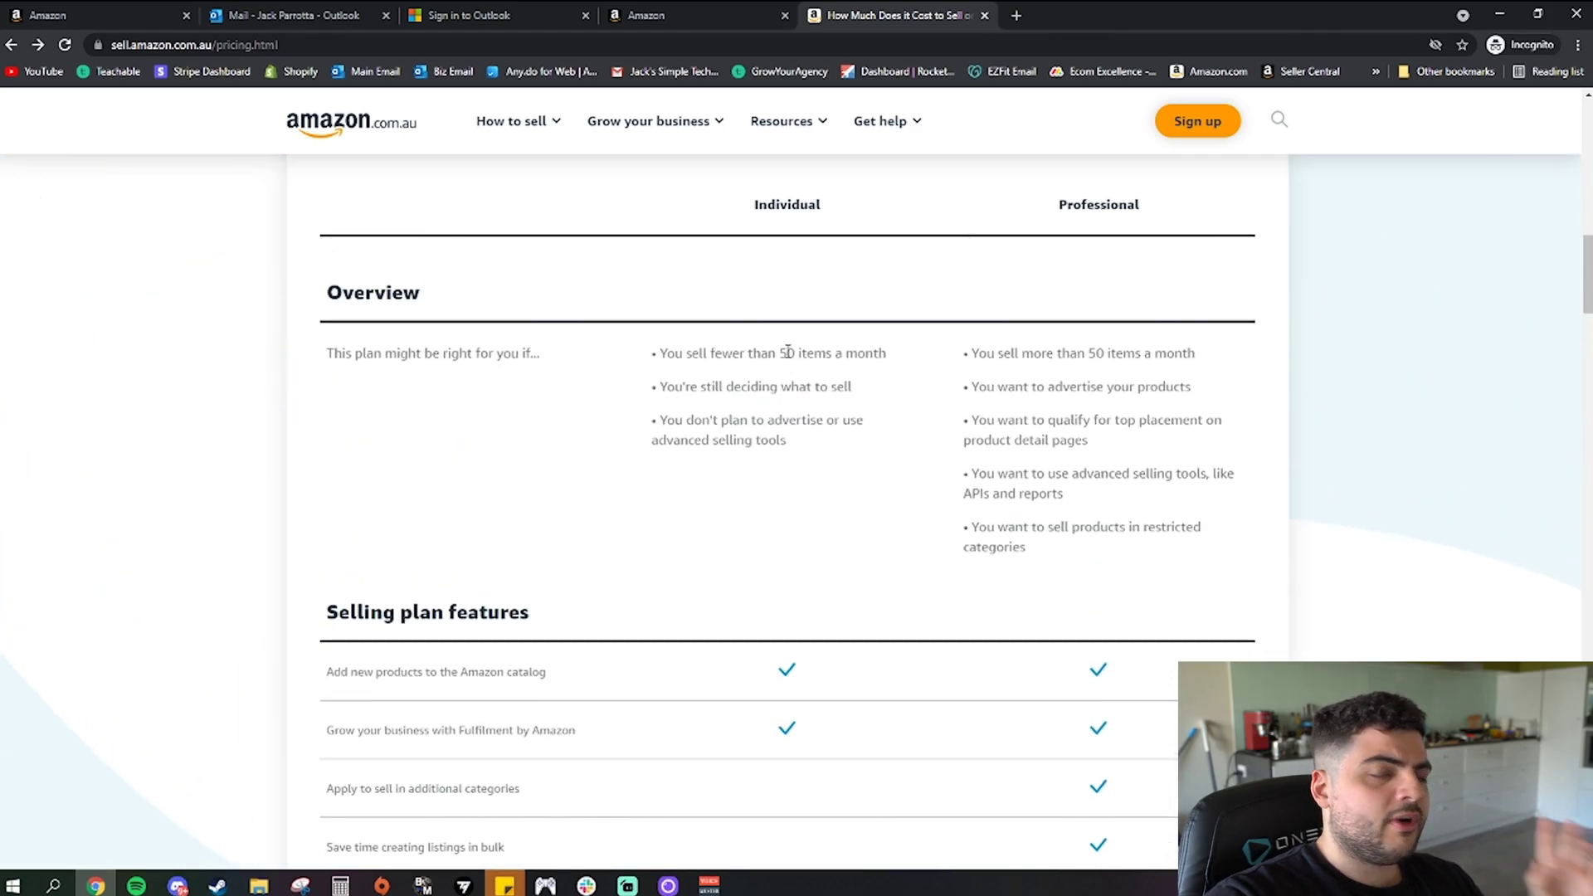
{"action": "scroll", "coordinate": [788, 353], "scroll_direction": "up", "scroll_amount": 3}
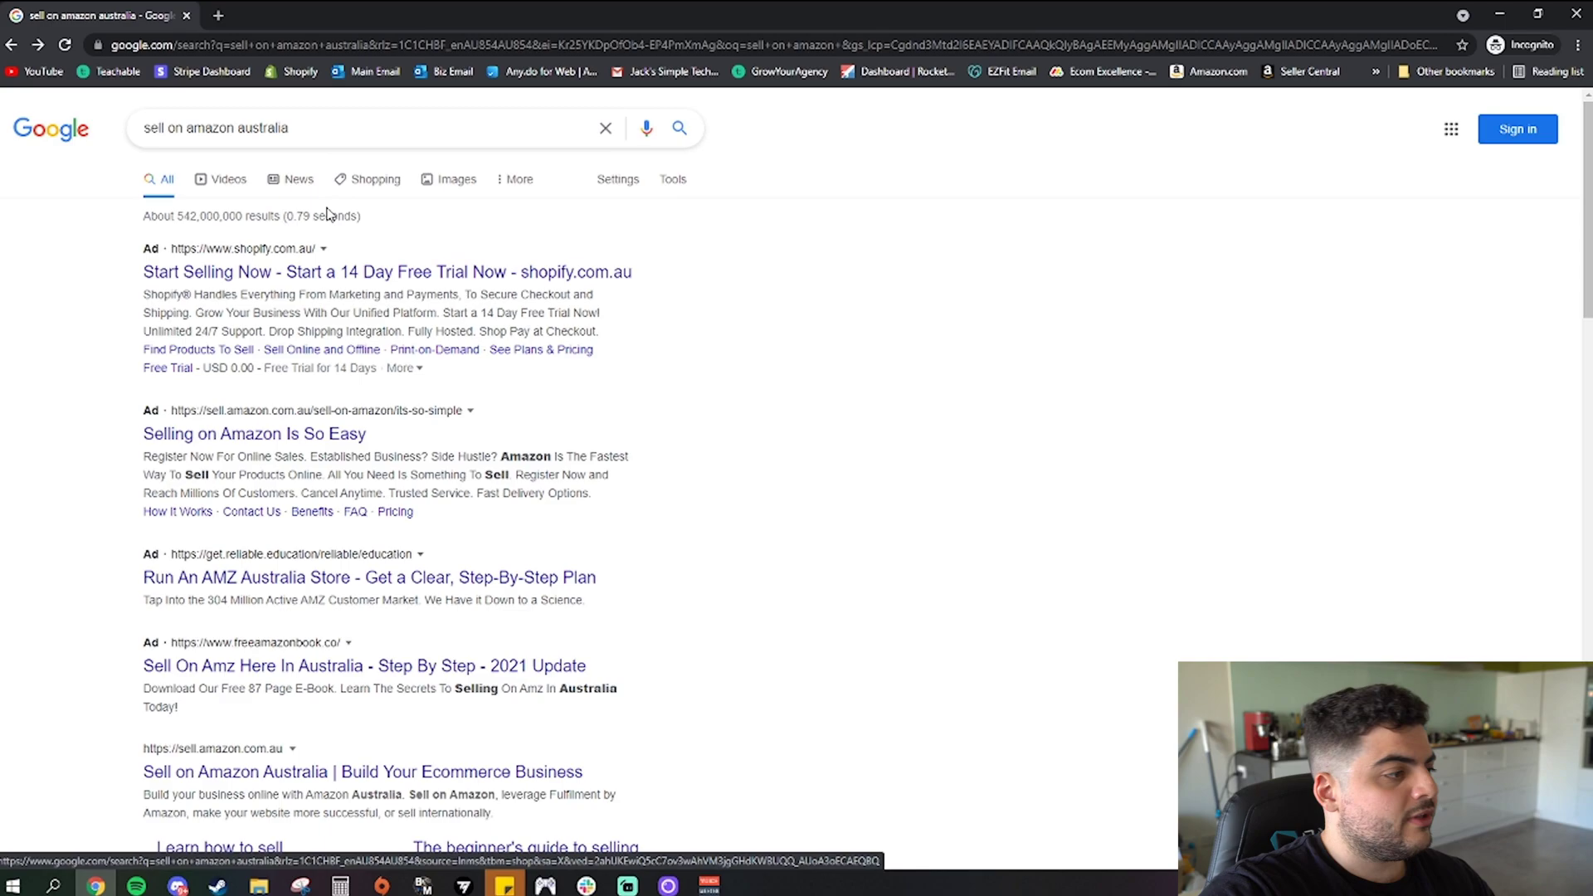
Open the organic 'Sell on Amazon Australia | Build Your Ecommerce Business' search result
{"action": "scroll", "coordinate": [356, 334], "scroll_direction": "down", "scroll_amount": 3}
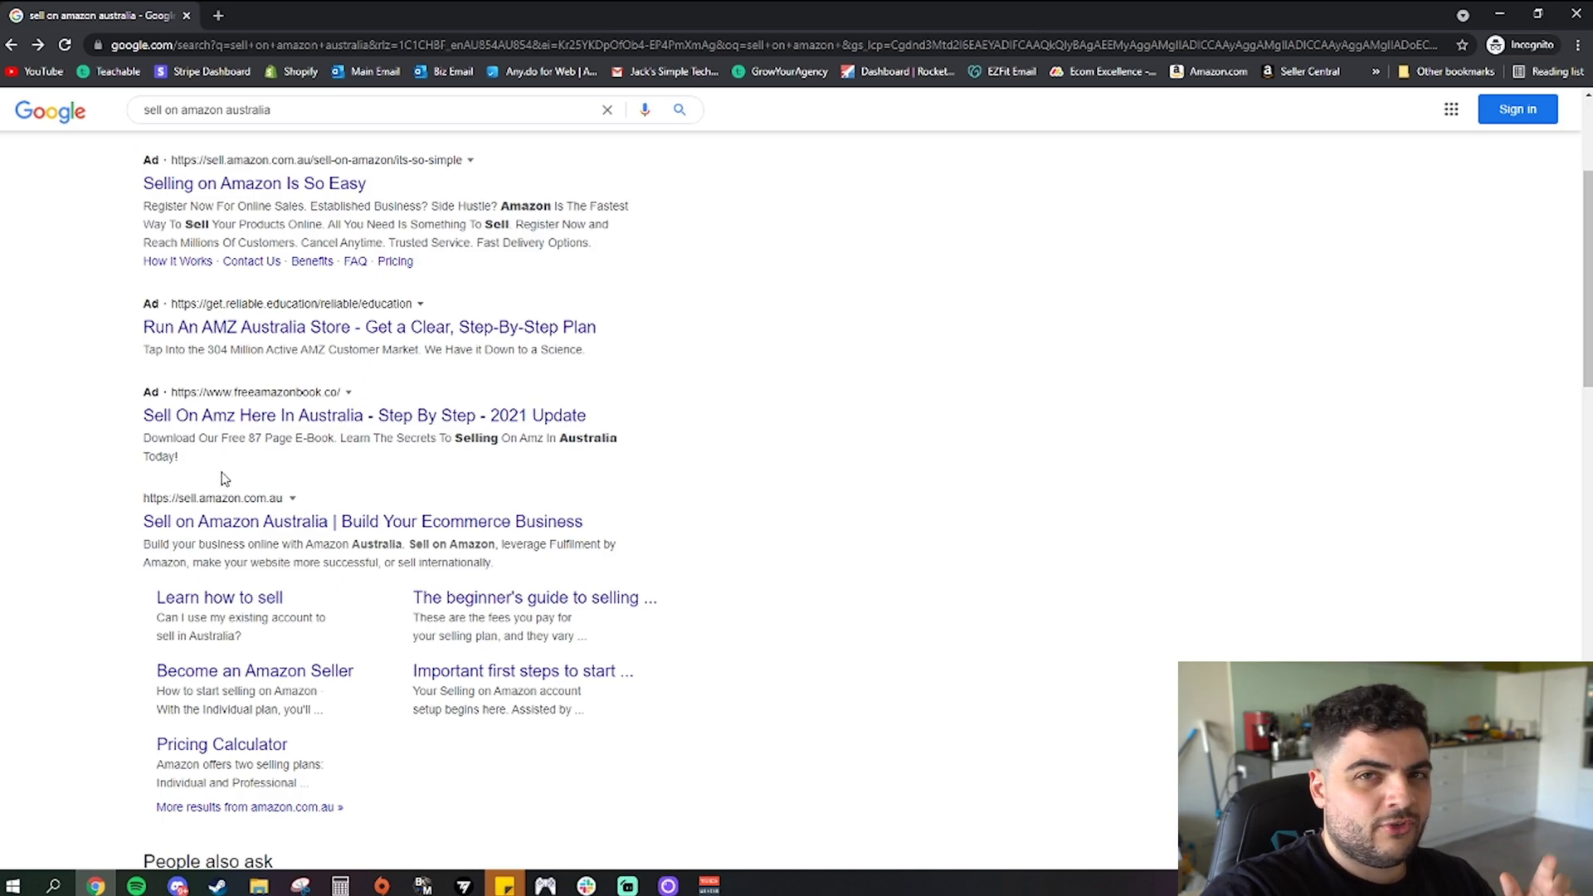
{"action": "left_click", "coordinate": [226, 520]}
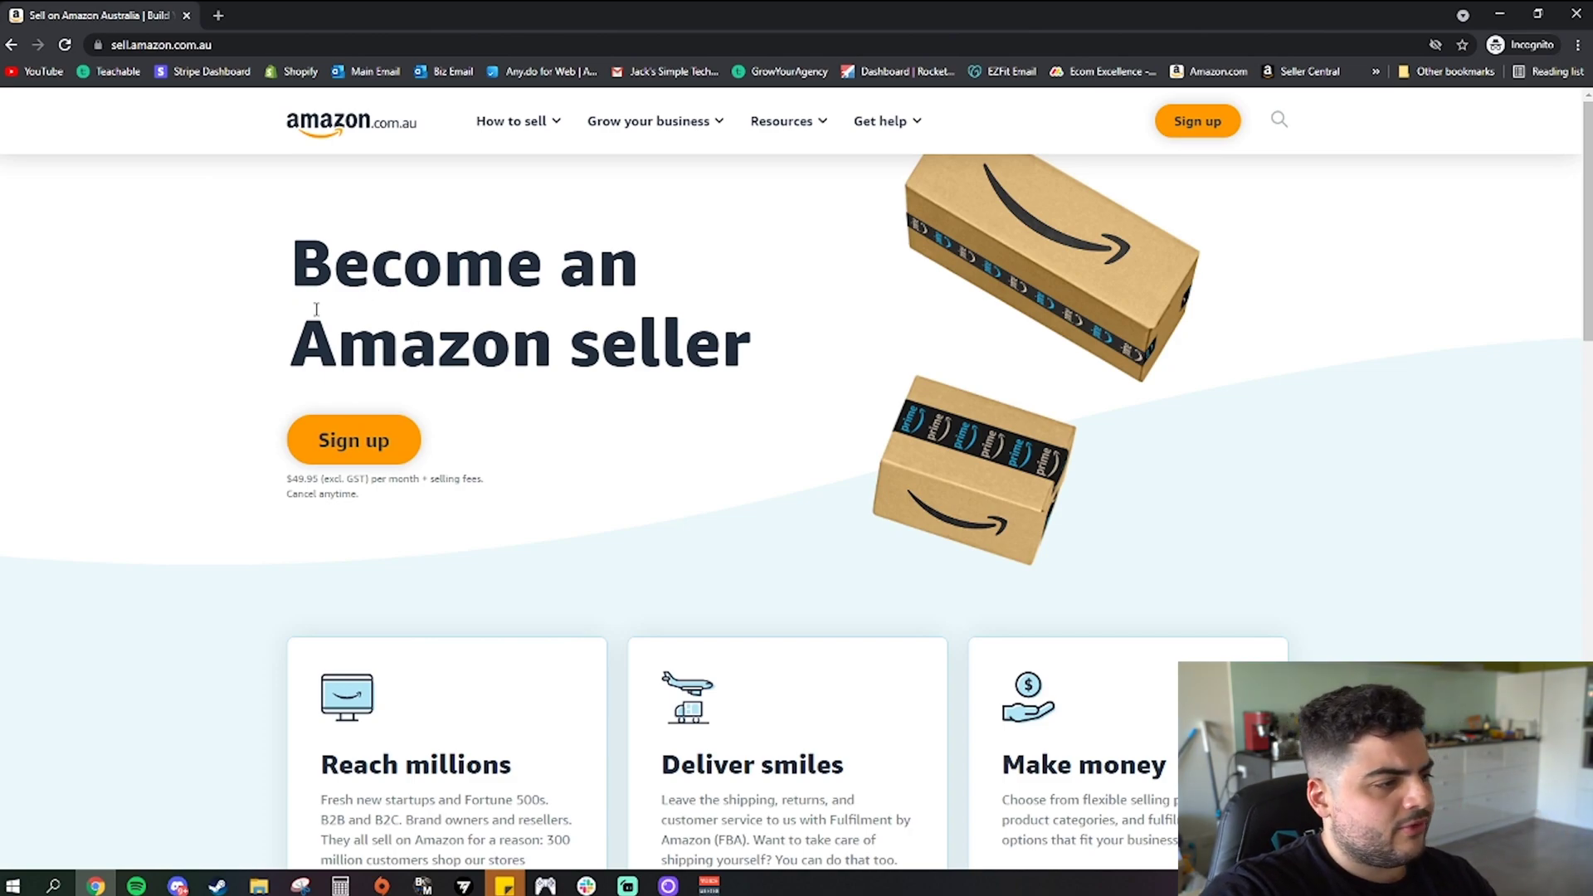
Start seller sign-up from the orange Sign up button on the Amazon Sell homepage
{"action": "scroll", "coordinate": [478, 374], "scroll_direction": "down", "scroll_amount": 10}
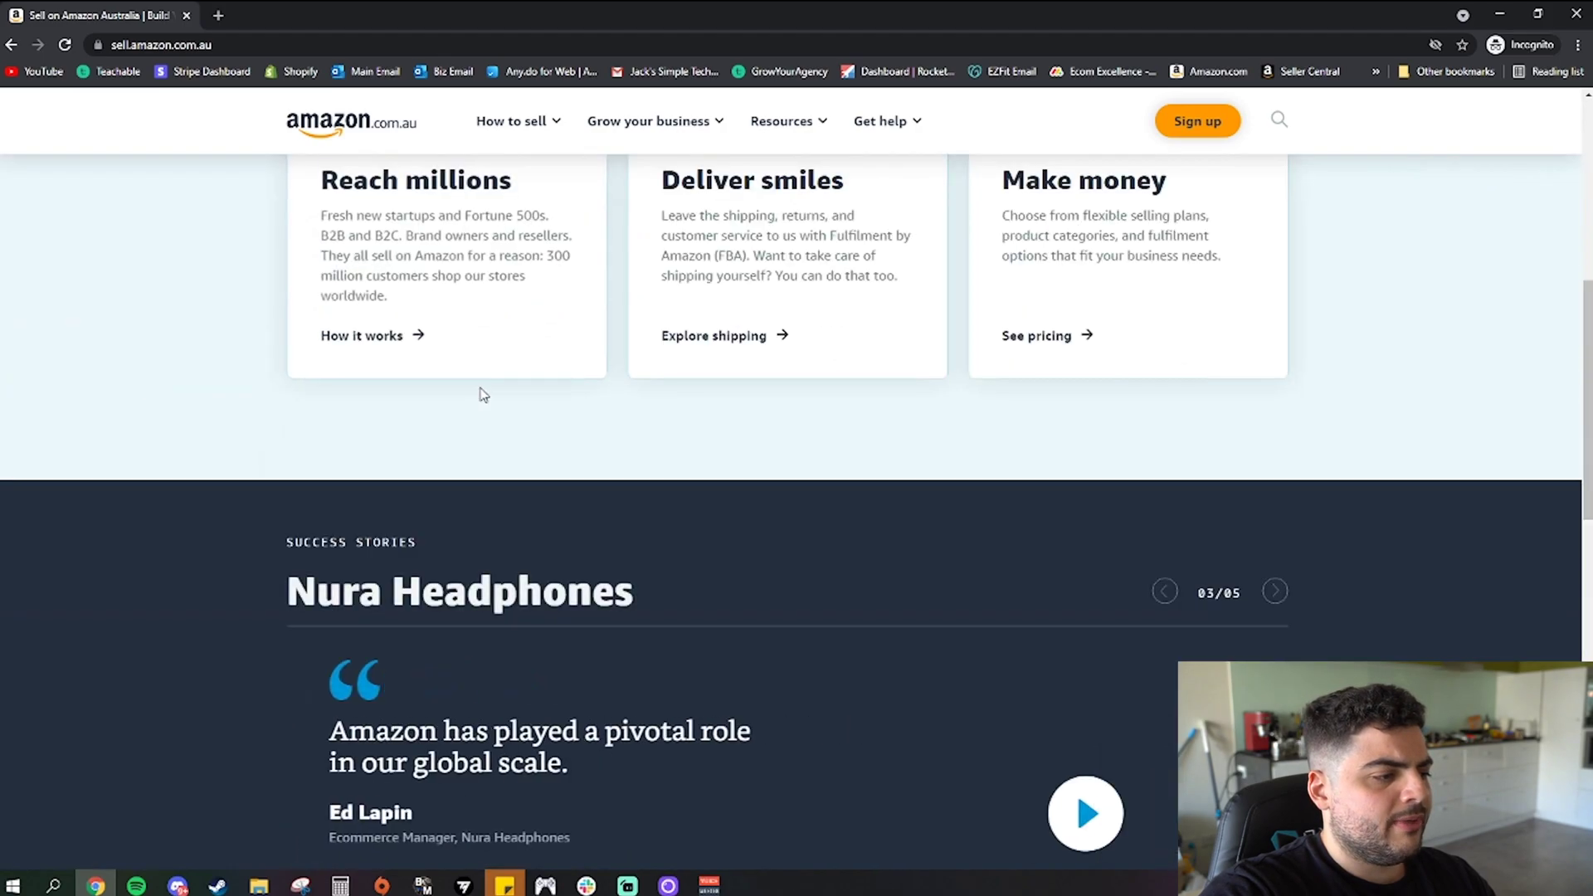
{"action": "scroll", "coordinate": [490, 444], "scroll_direction": "down", "scroll_amount": 5}
{"action": "scroll", "coordinate": [502, 415], "scroll_direction": "up", "scroll_amount": 15}
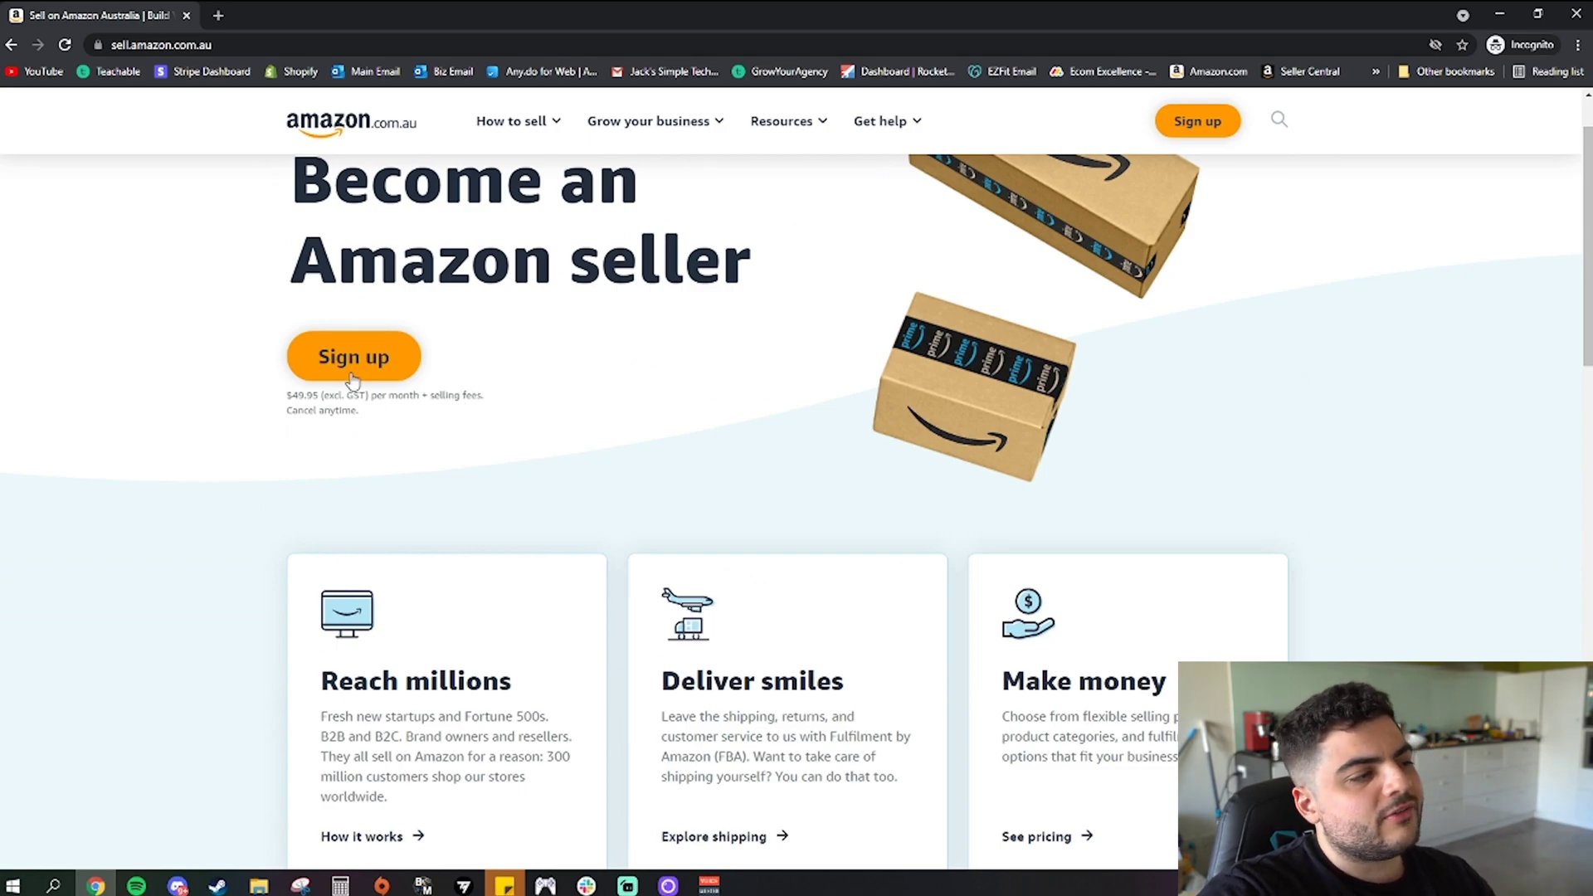
{"action": "scroll", "coordinate": [355, 362], "scroll_direction": "up", "scroll_amount": 1}
{"action": "left_click", "coordinate": [352, 436]}
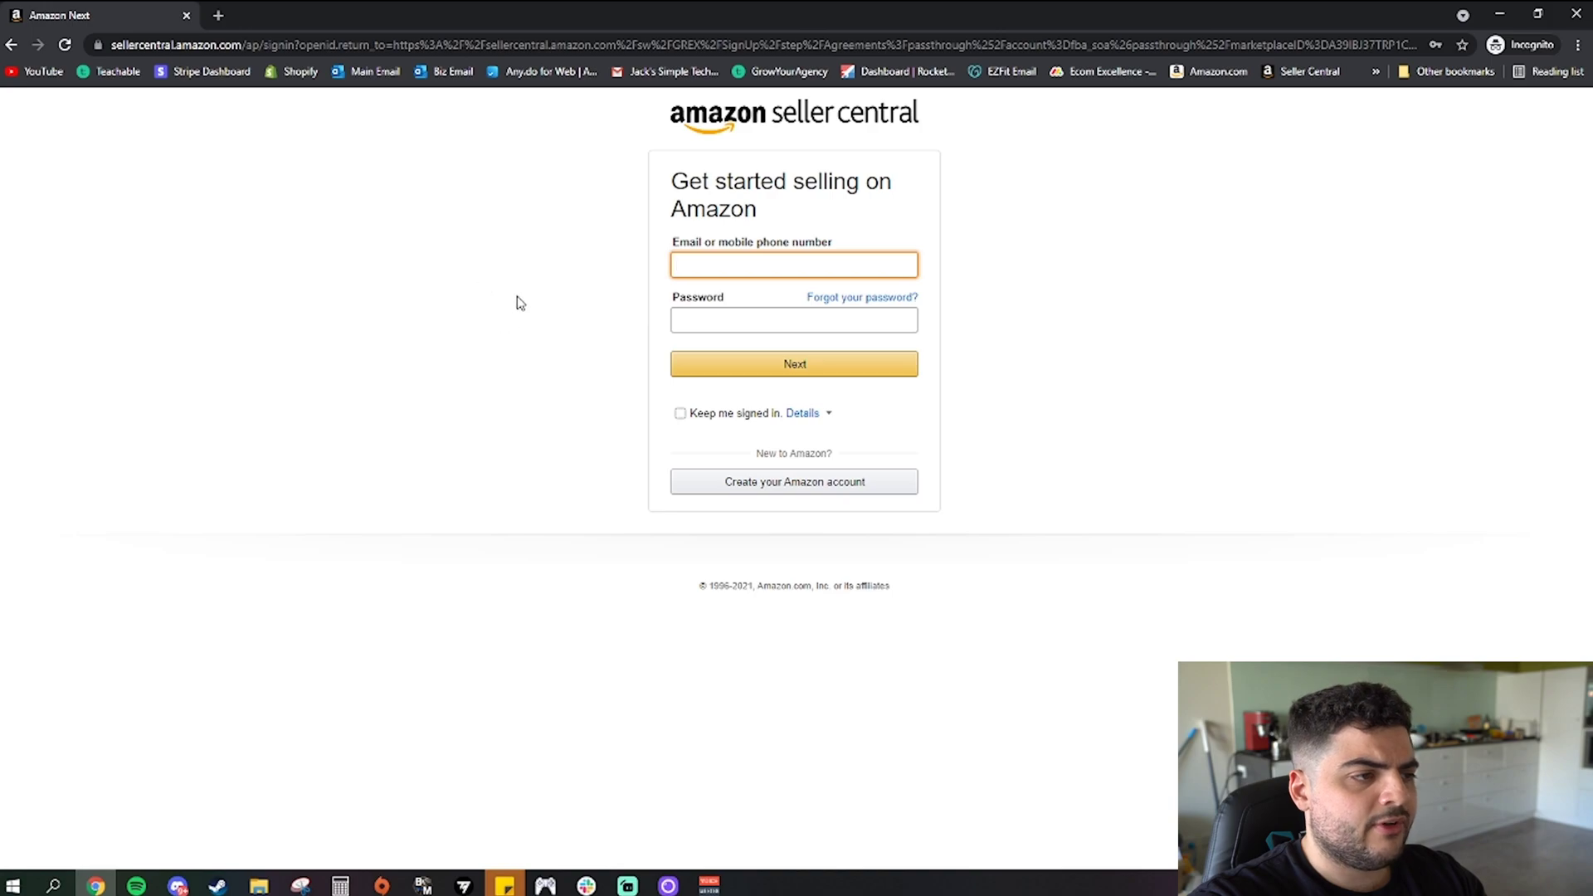
Choose to create a new Amazon account and enter the account holder's full name
{"action": "left_click", "coordinate": [724, 484]}
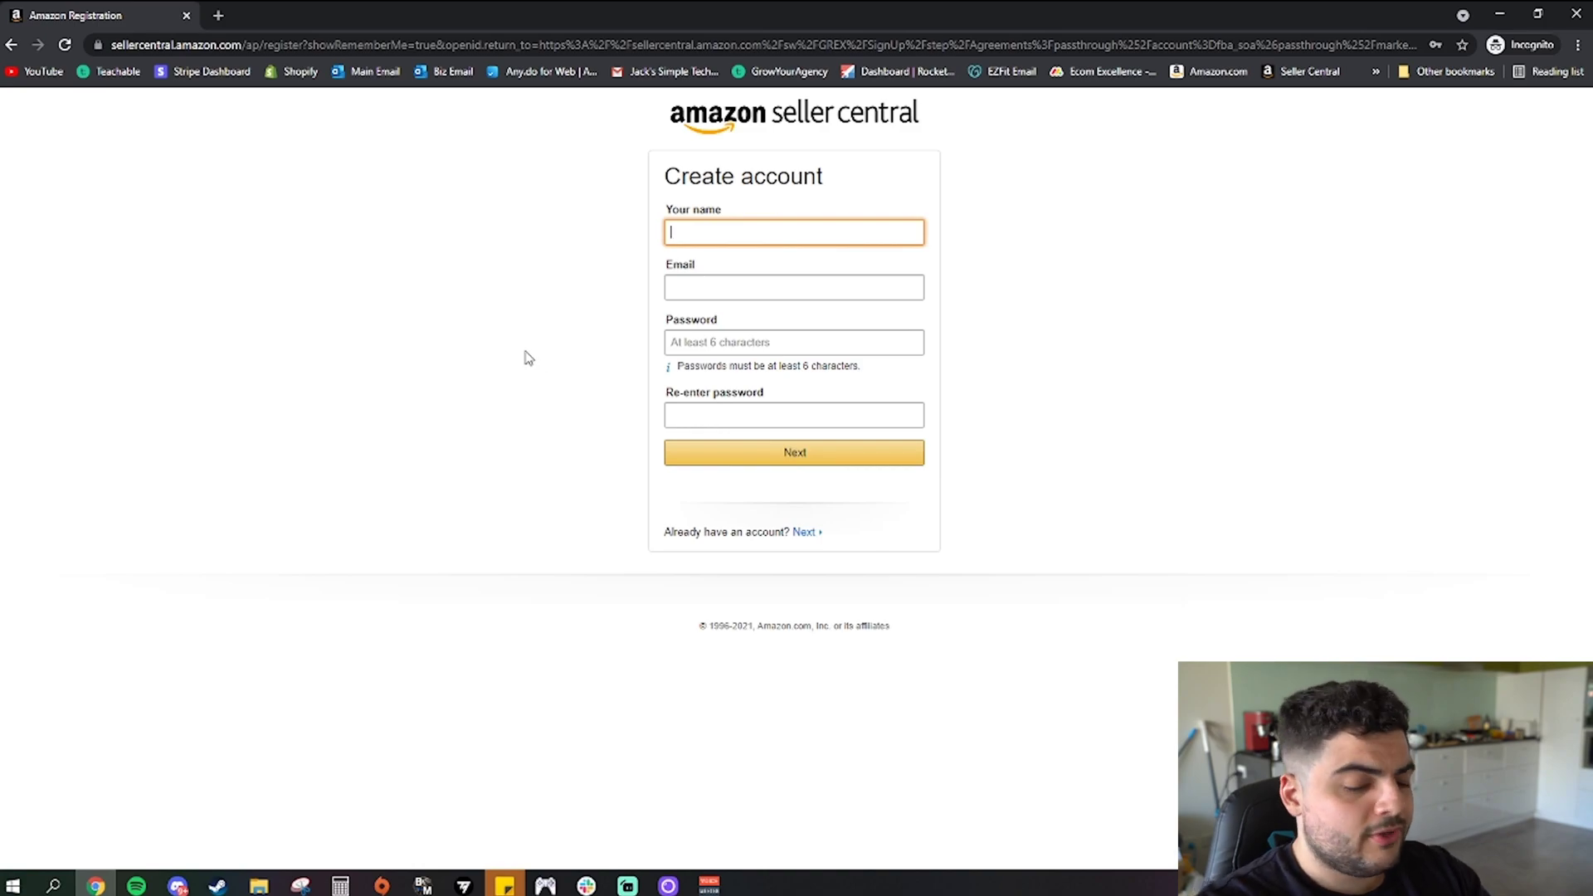
{"action": "left_click", "coordinate": [757, 290]}
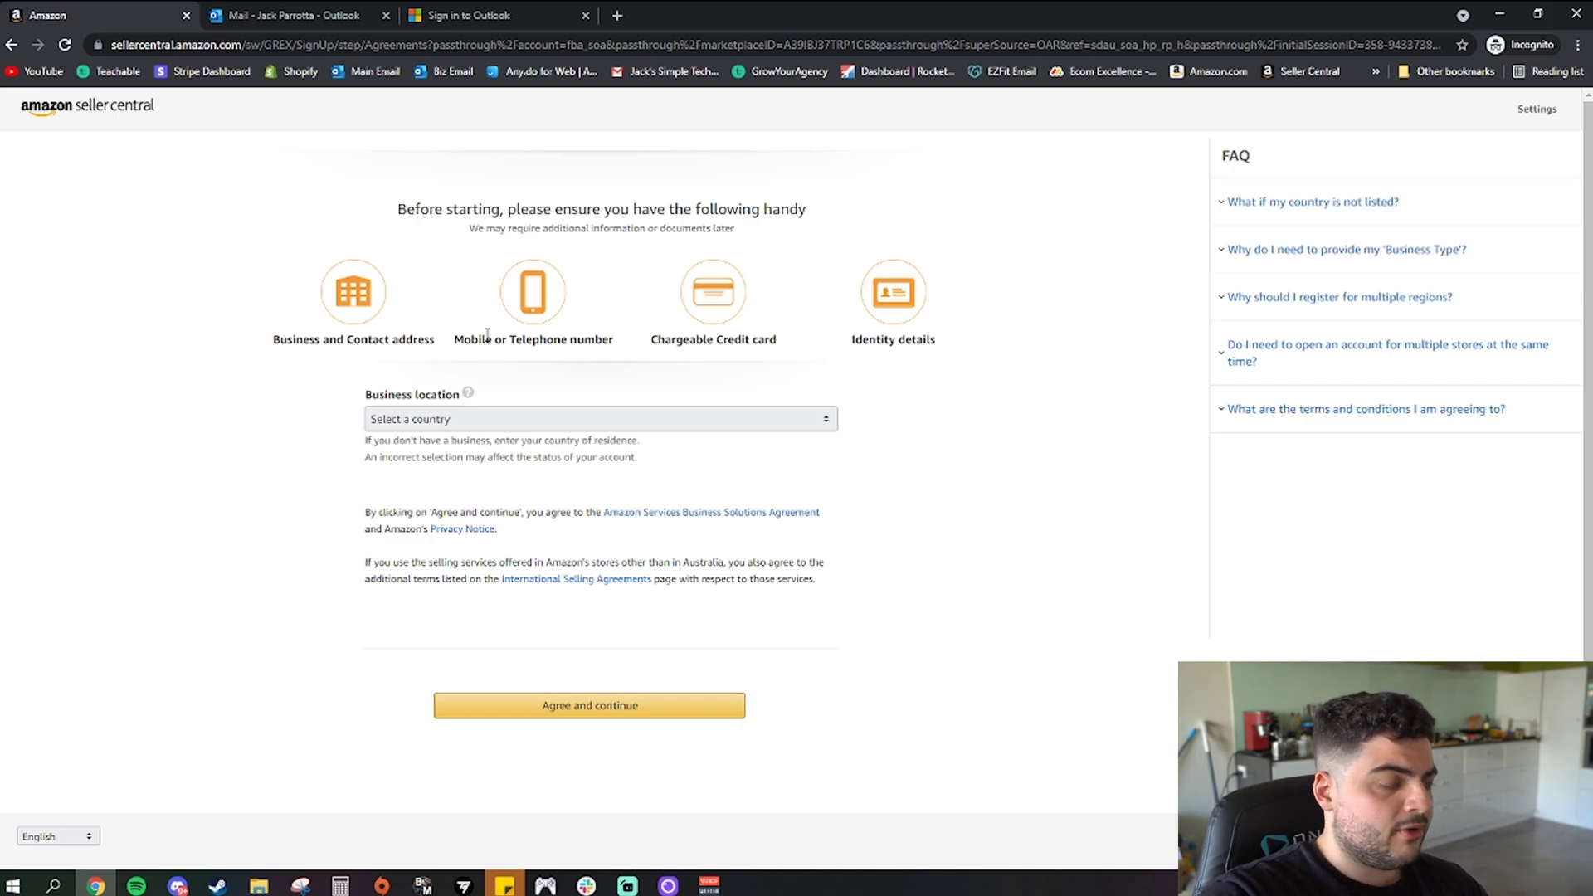
Set business location to Australia, business type to individual, and enter the first name
{"action": "left_click", "coordinate": [483, 420]}
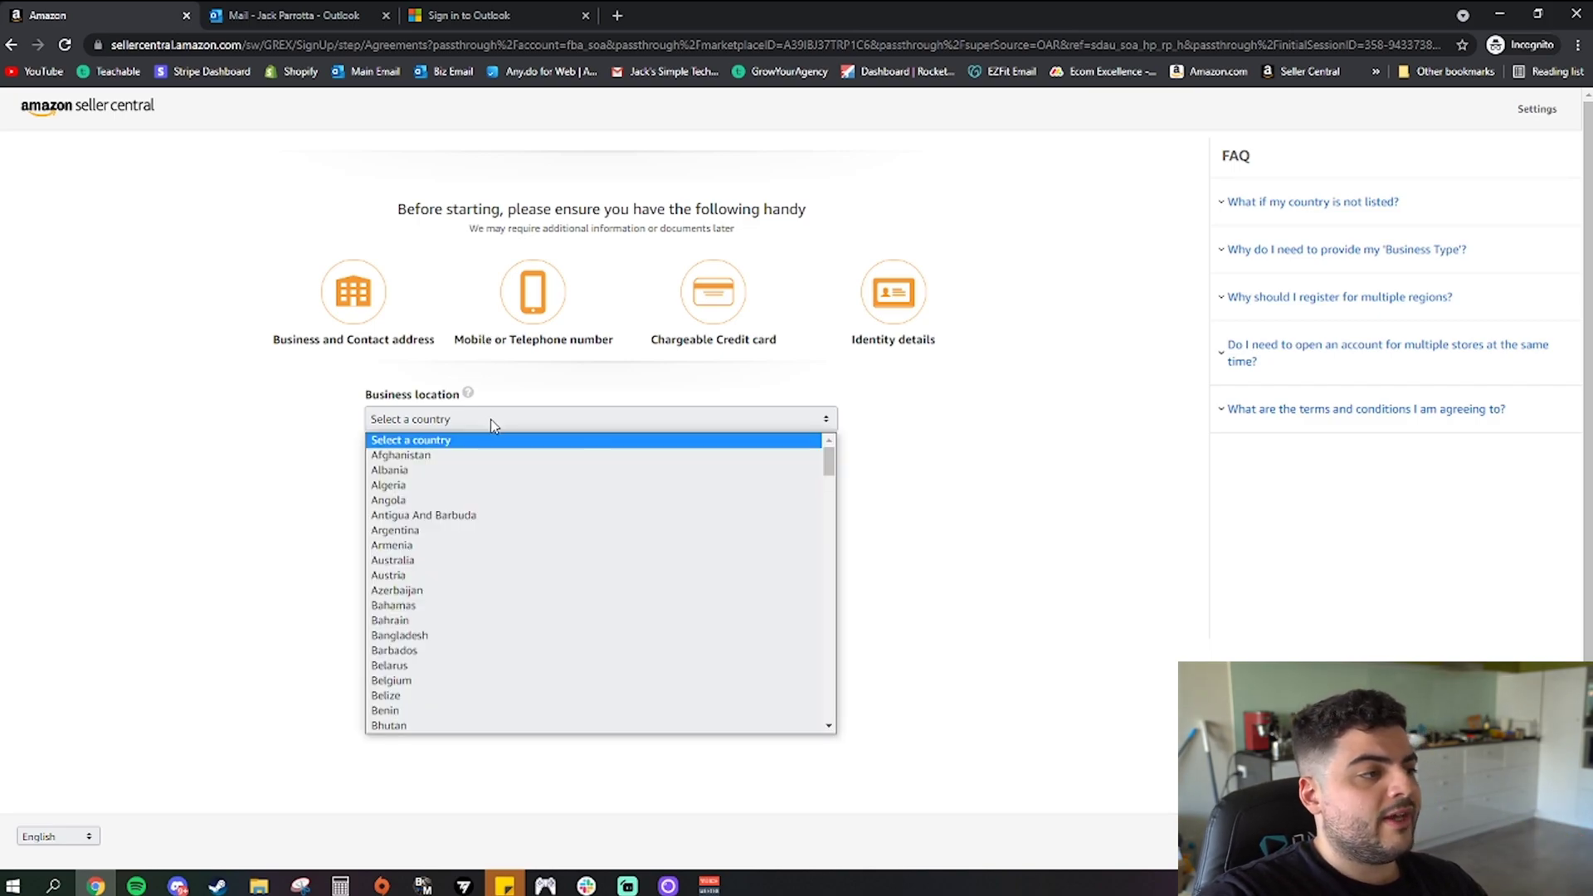
{"action": "left_click", "coordinate": [459, 560]}
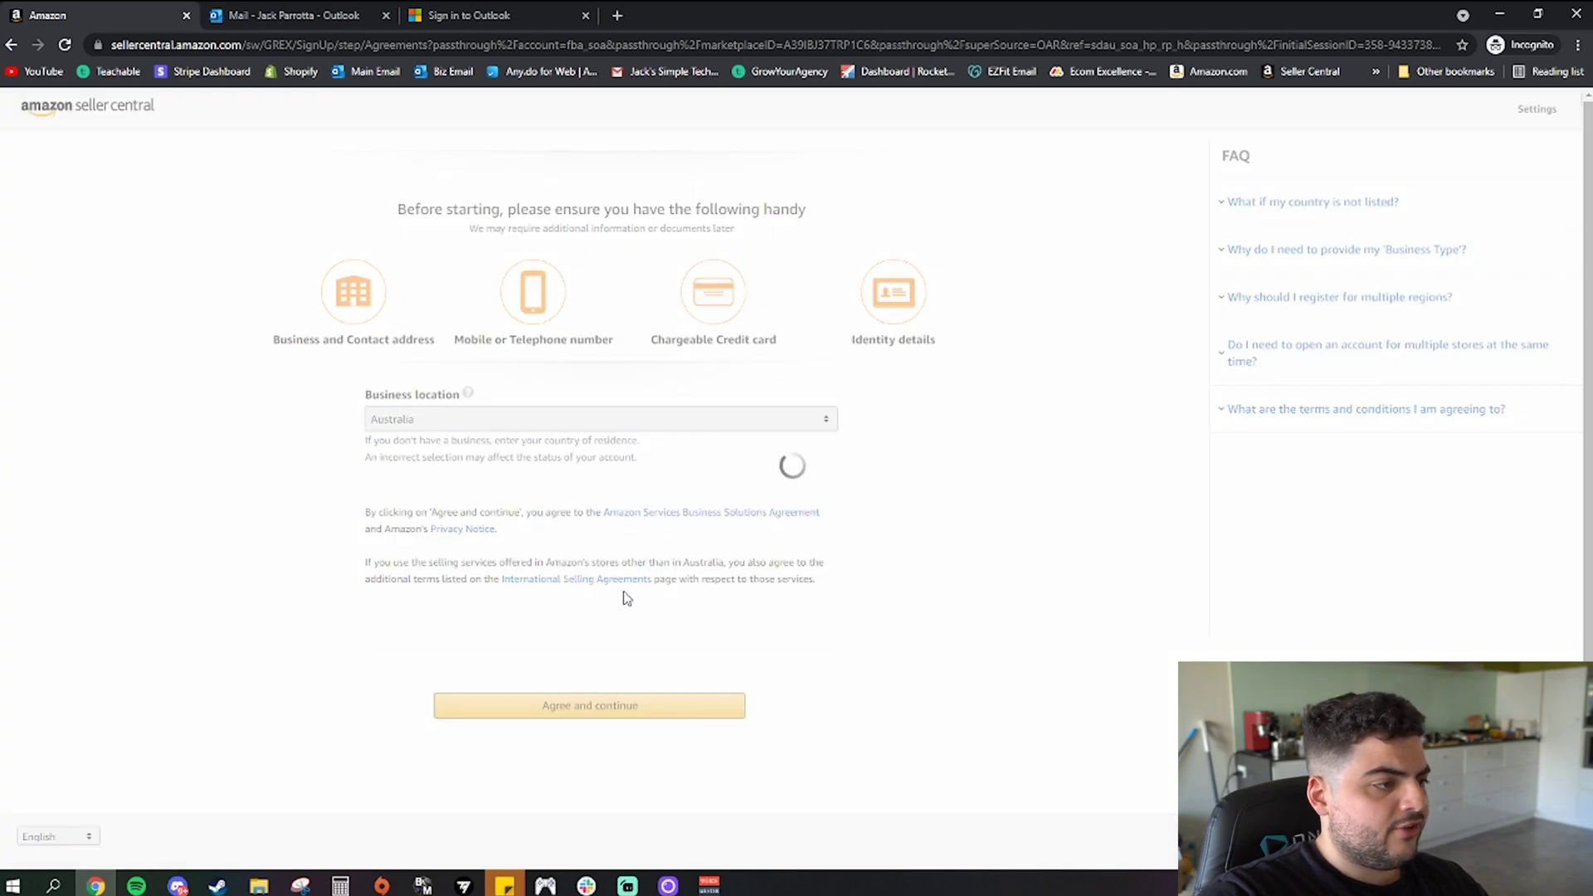
{"action": "left_click", "coordinate": [519, 516]}
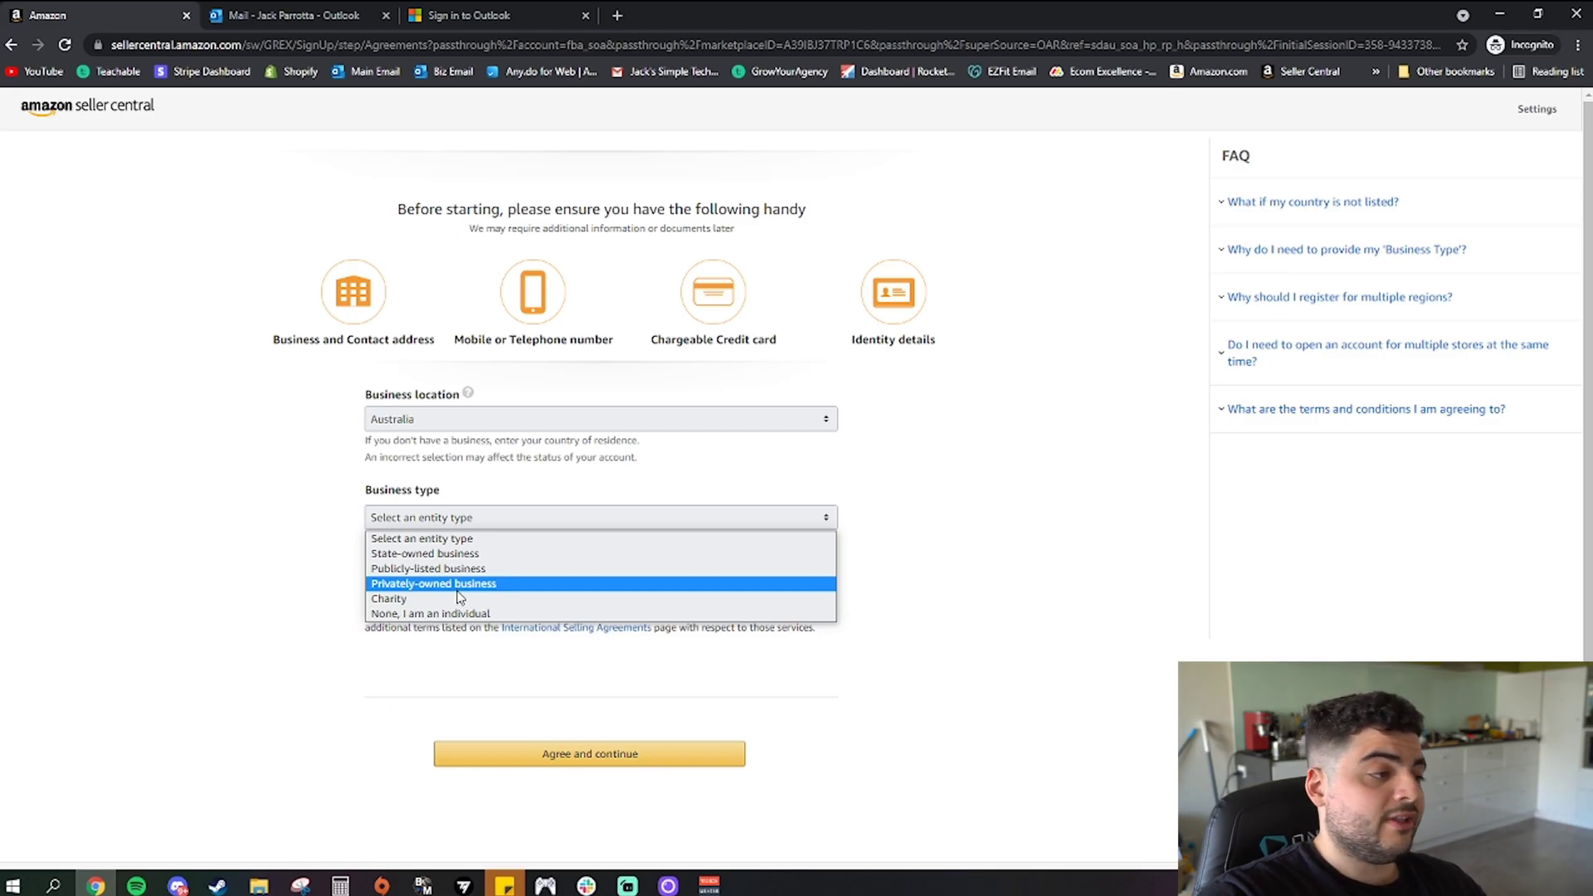
{"action": "left_click", "coordinate": [456, 614]}
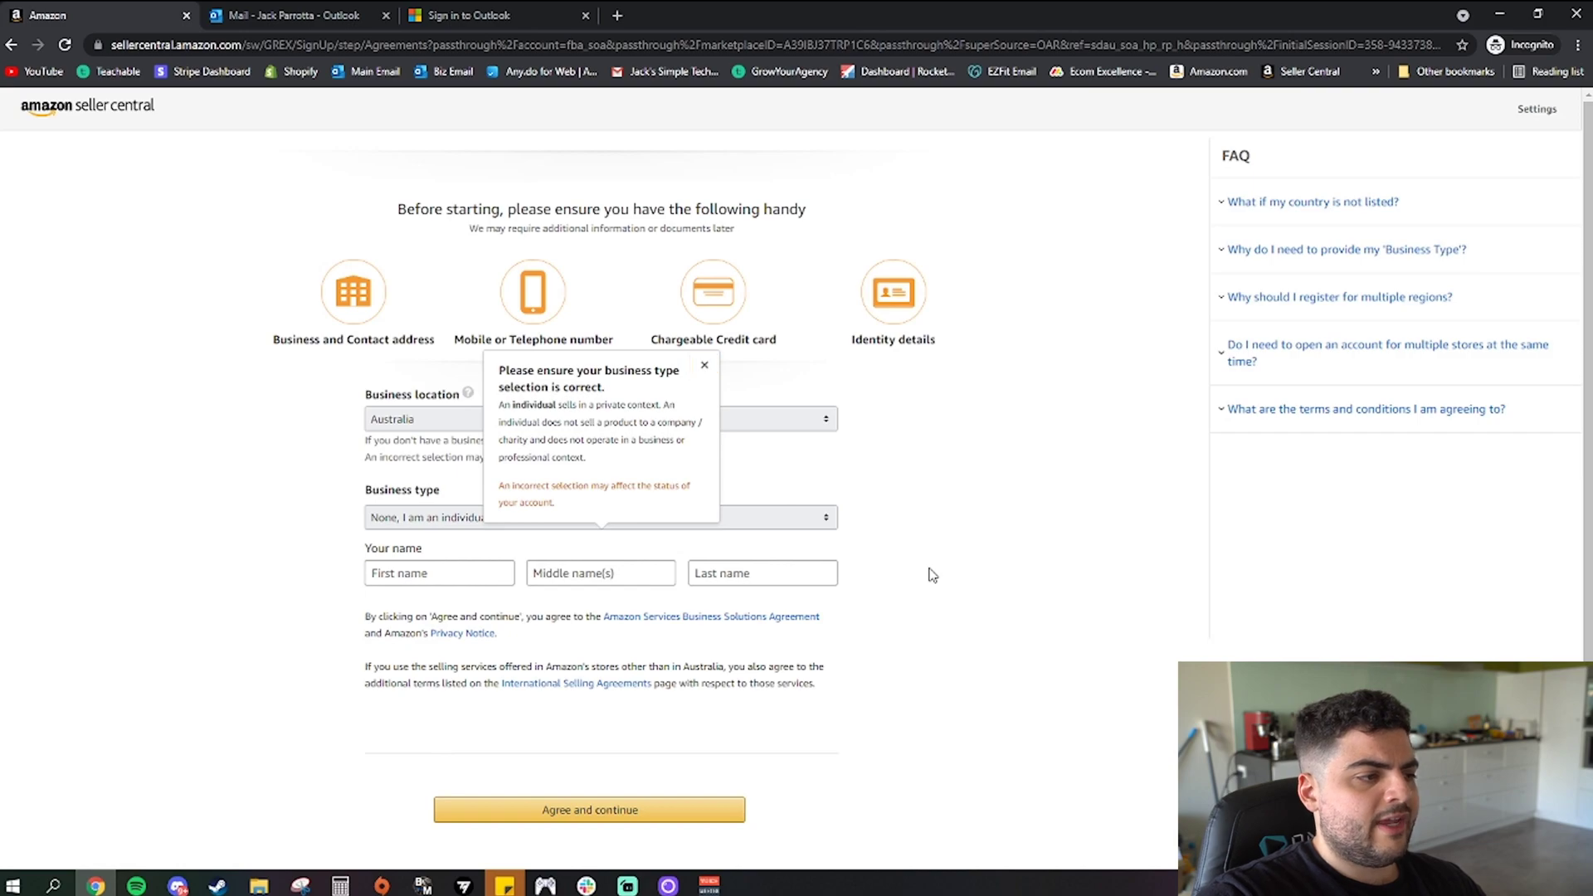
{"action": "left_click", "coordinate": [704, 365]}
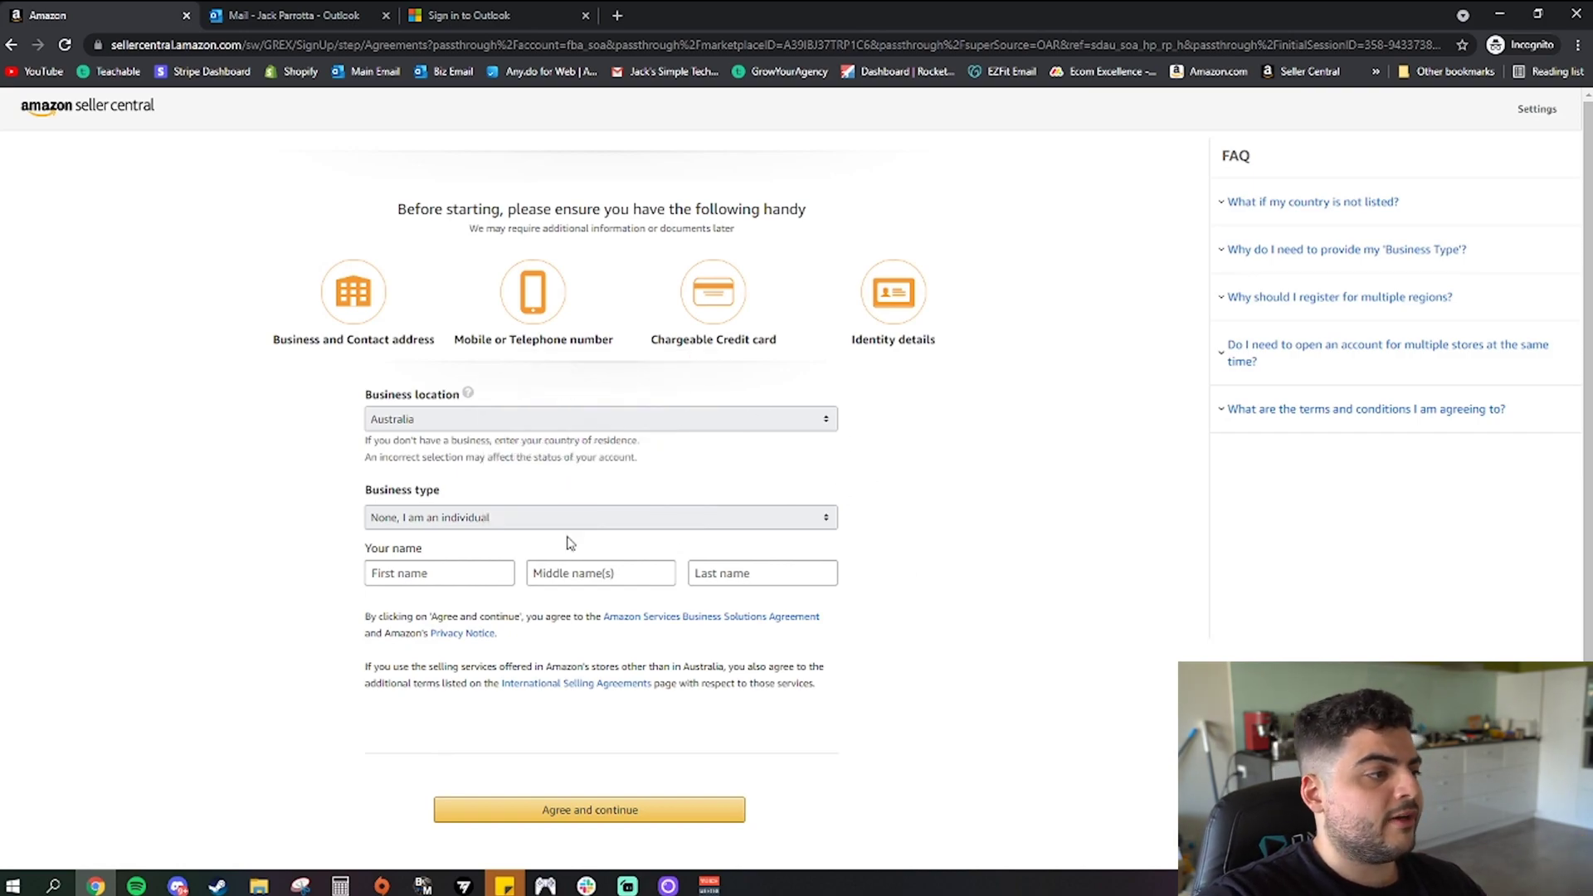
{"action": "left_click", "coordinate": [465, 570]}
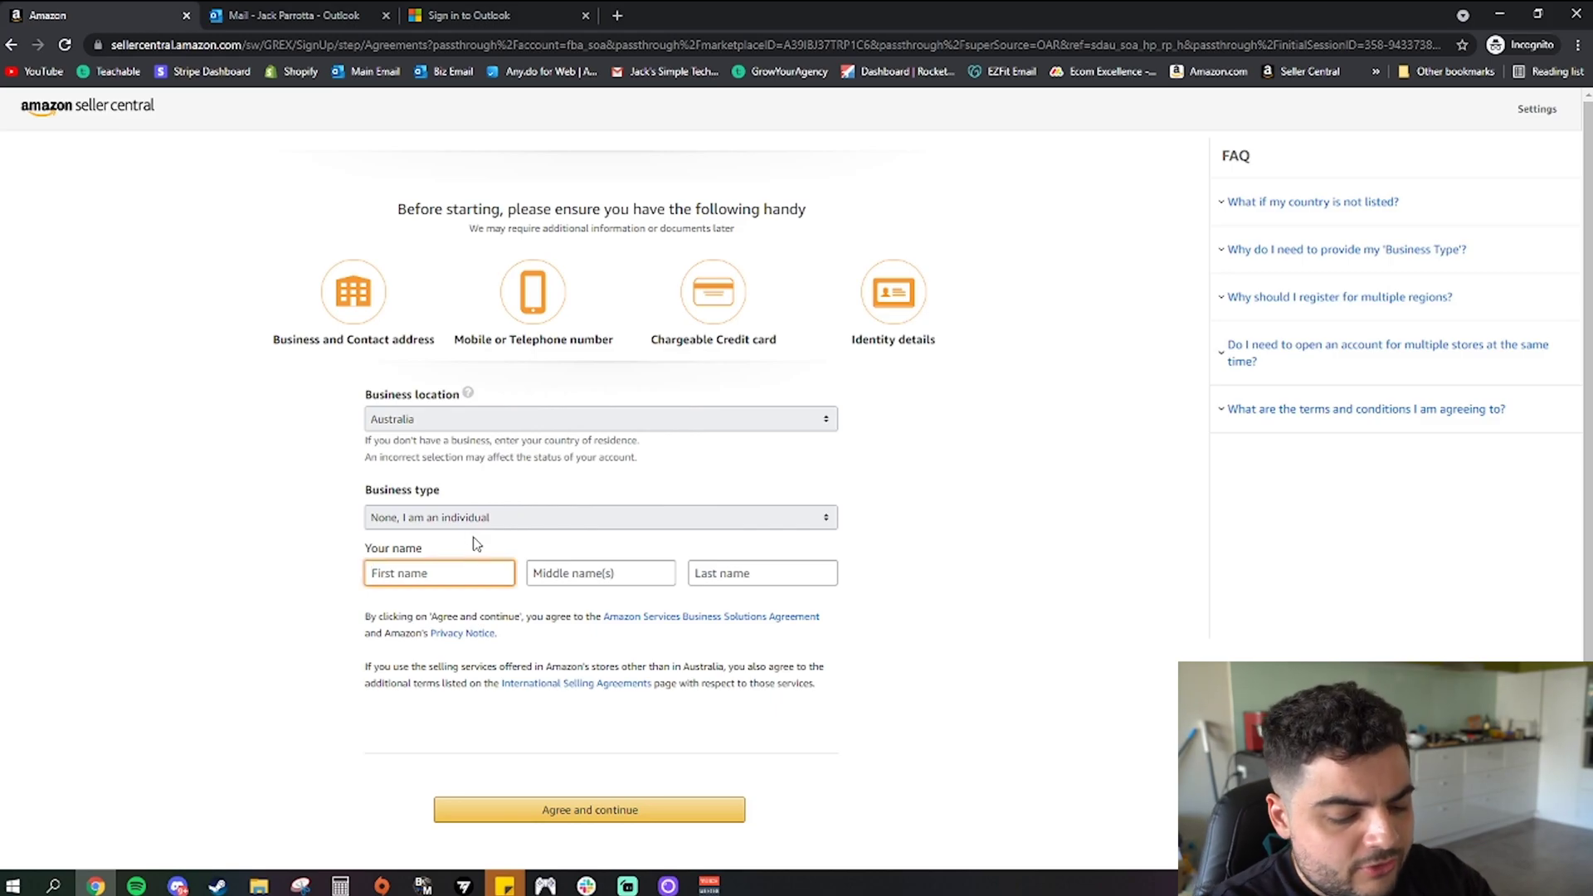
{"action": "type", "text": "Jack"}
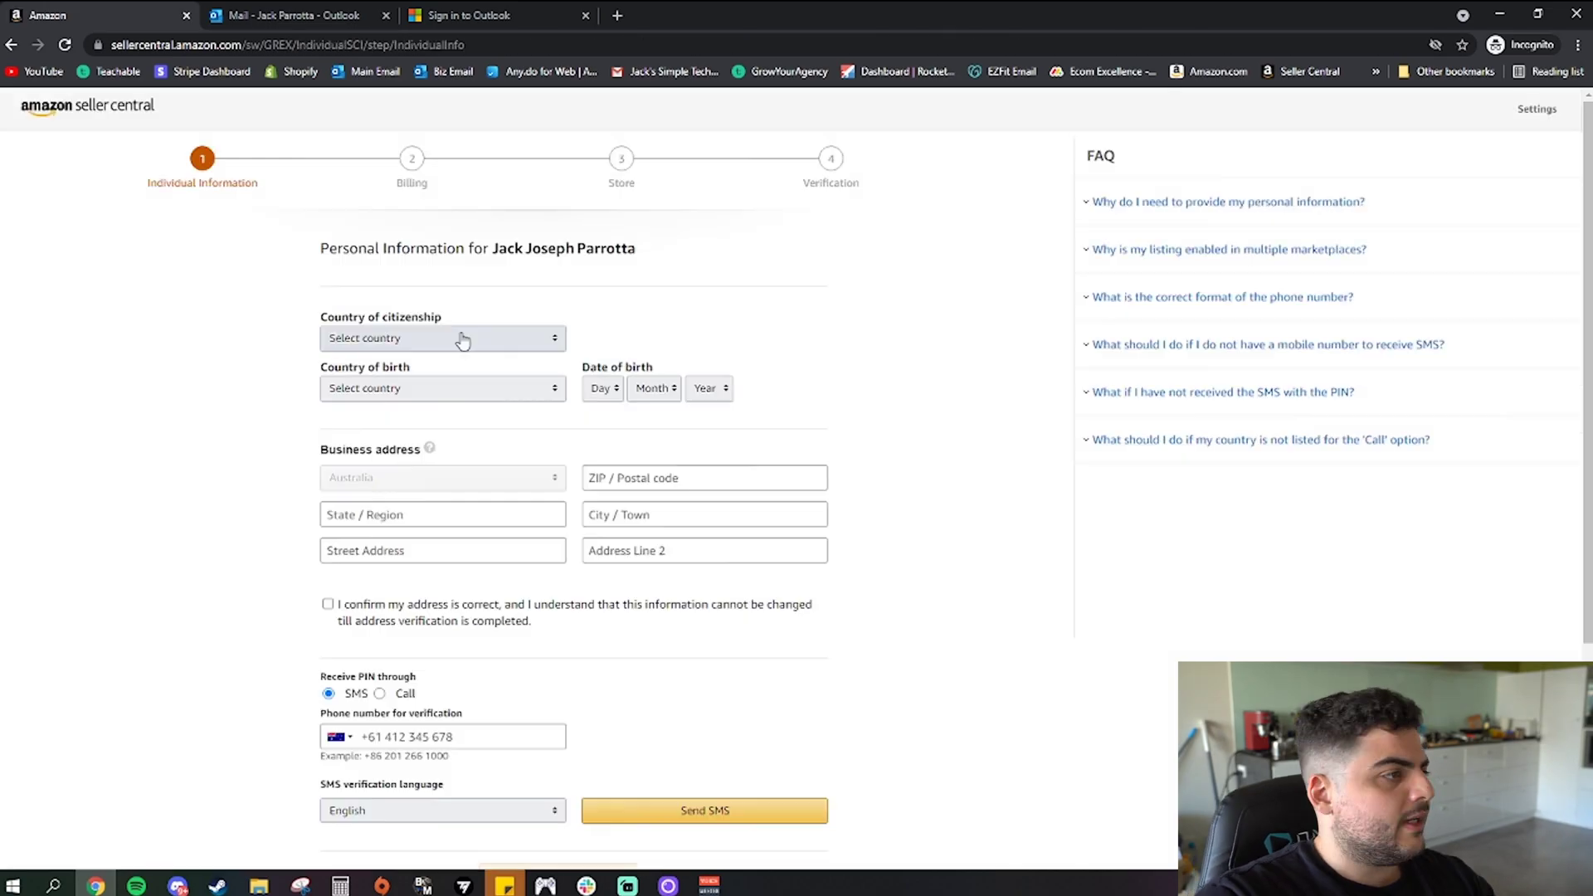
Set citizenship and birth country to Australia and the birth year to 1995
{"action": "left_click", "coordinate": [463, 338]}
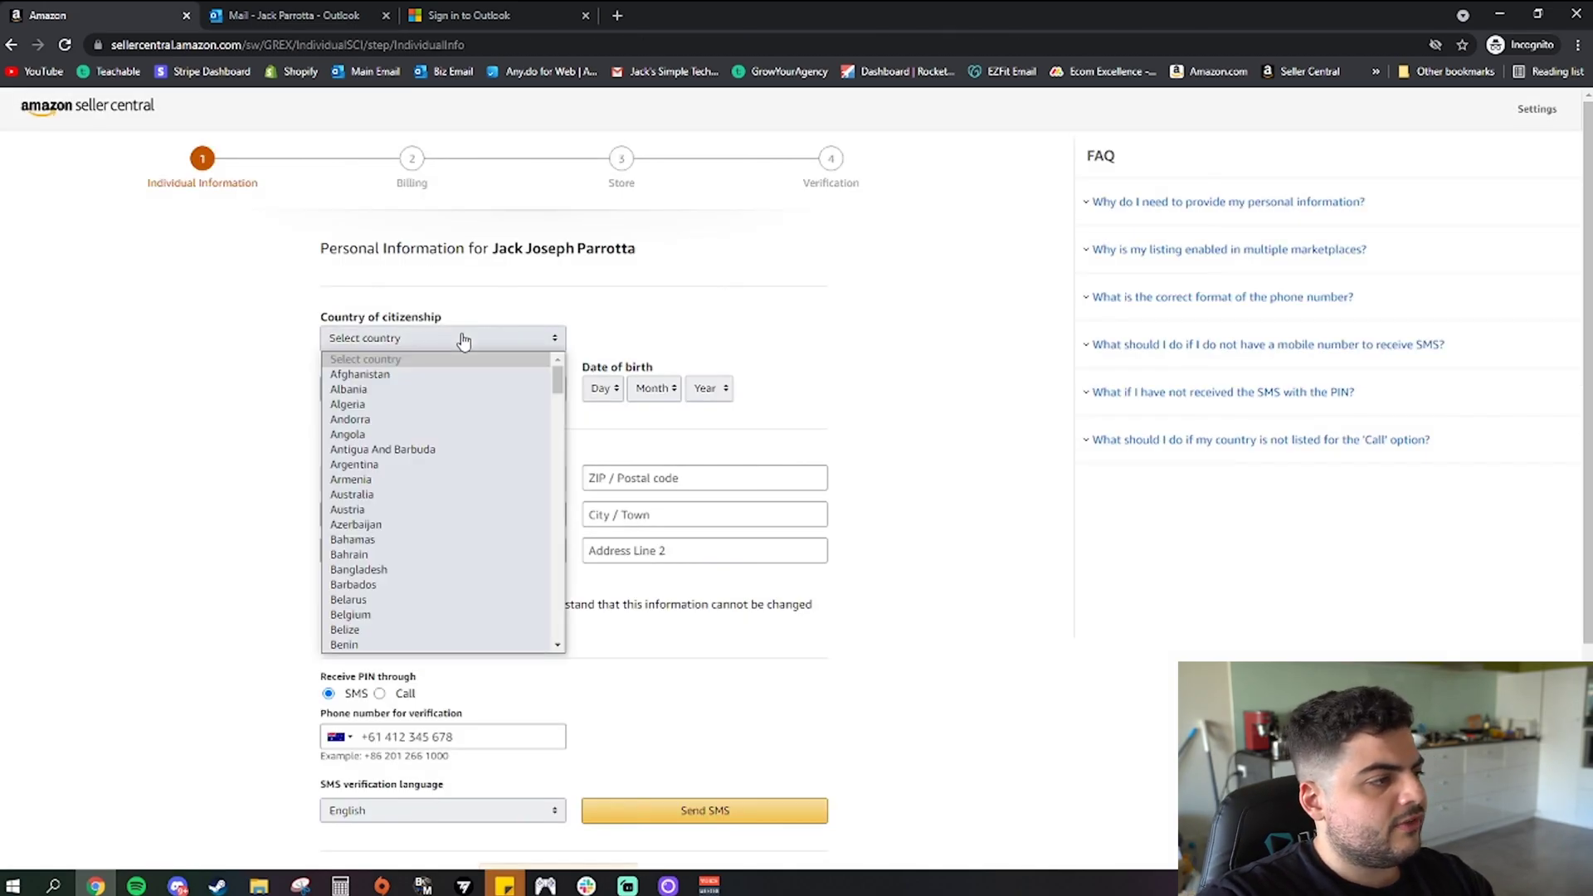
{"action": "left_click", "coordinate": [384, 495]}
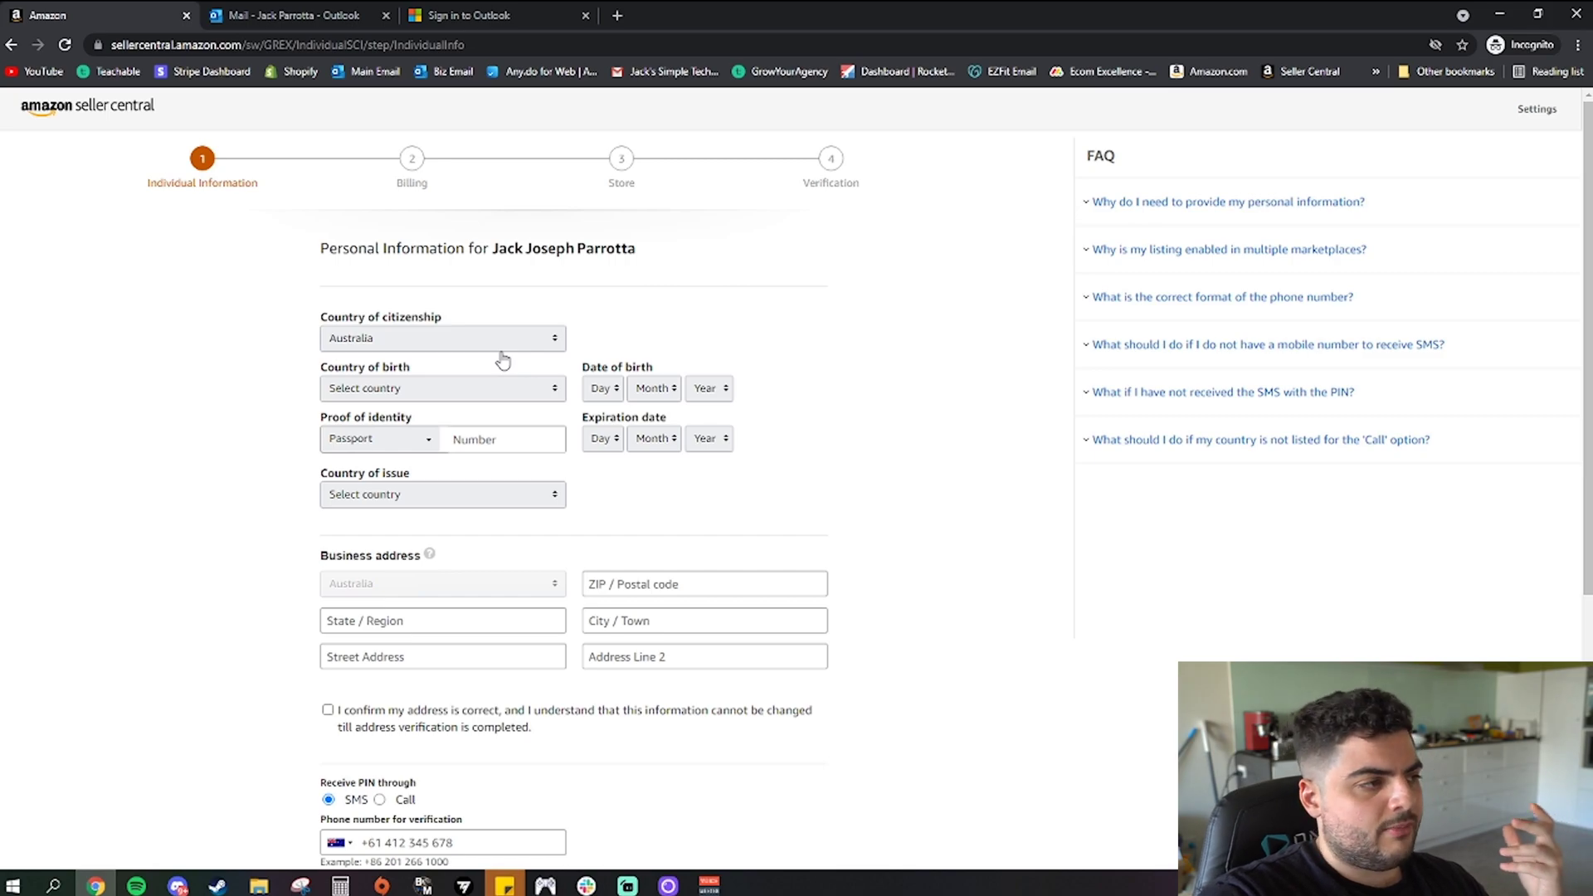
{"action": "left_click", "coordinate": [478, 396]}
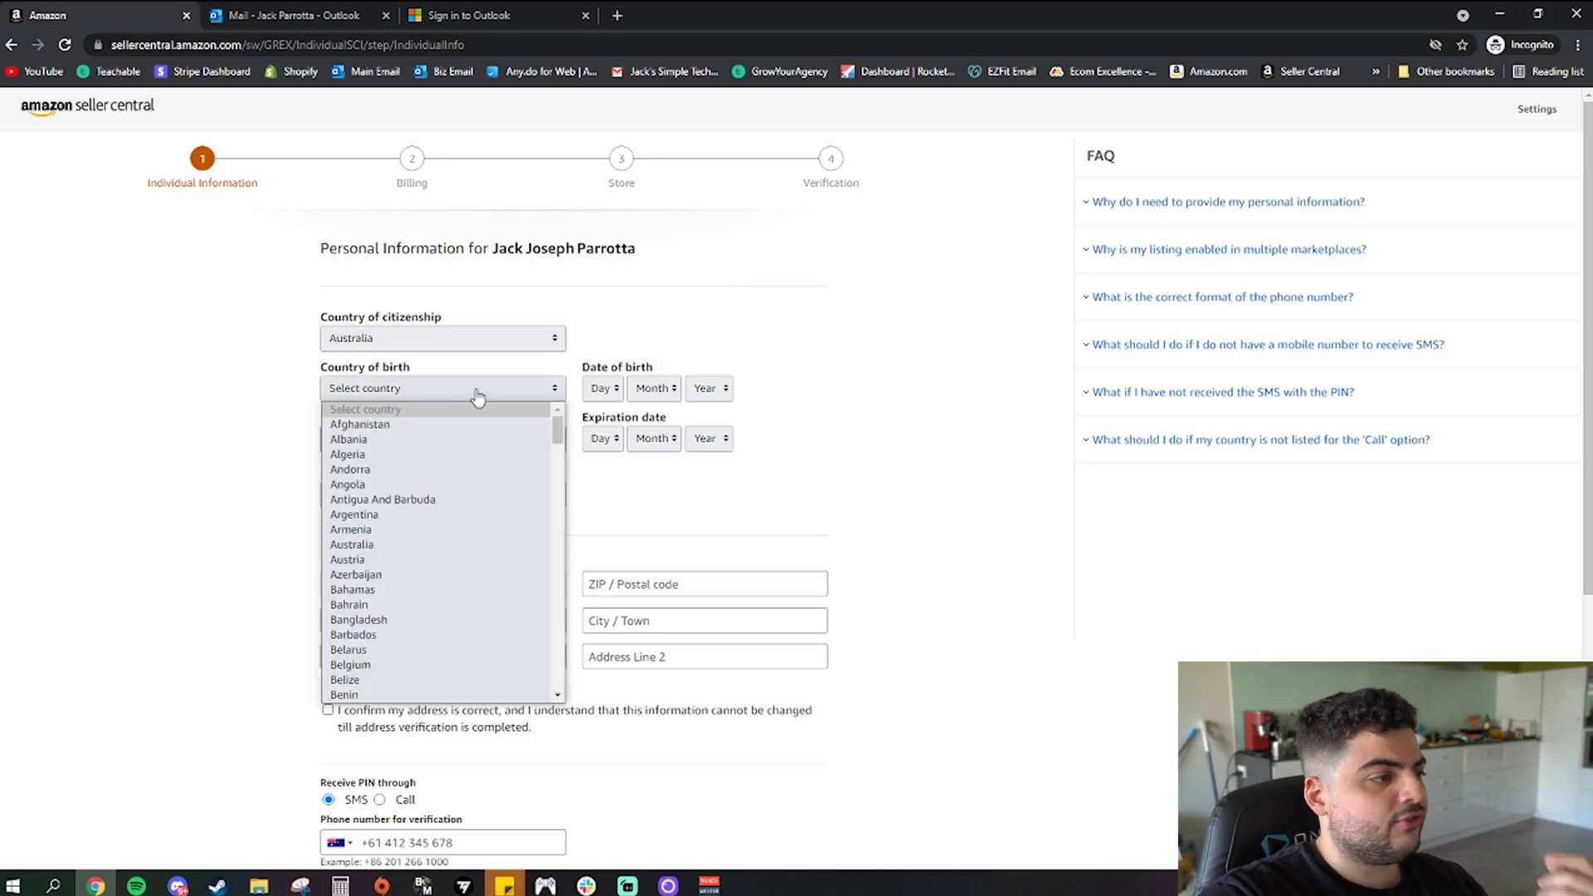
{"action": "left_click", "coordinate": [352, 544]}
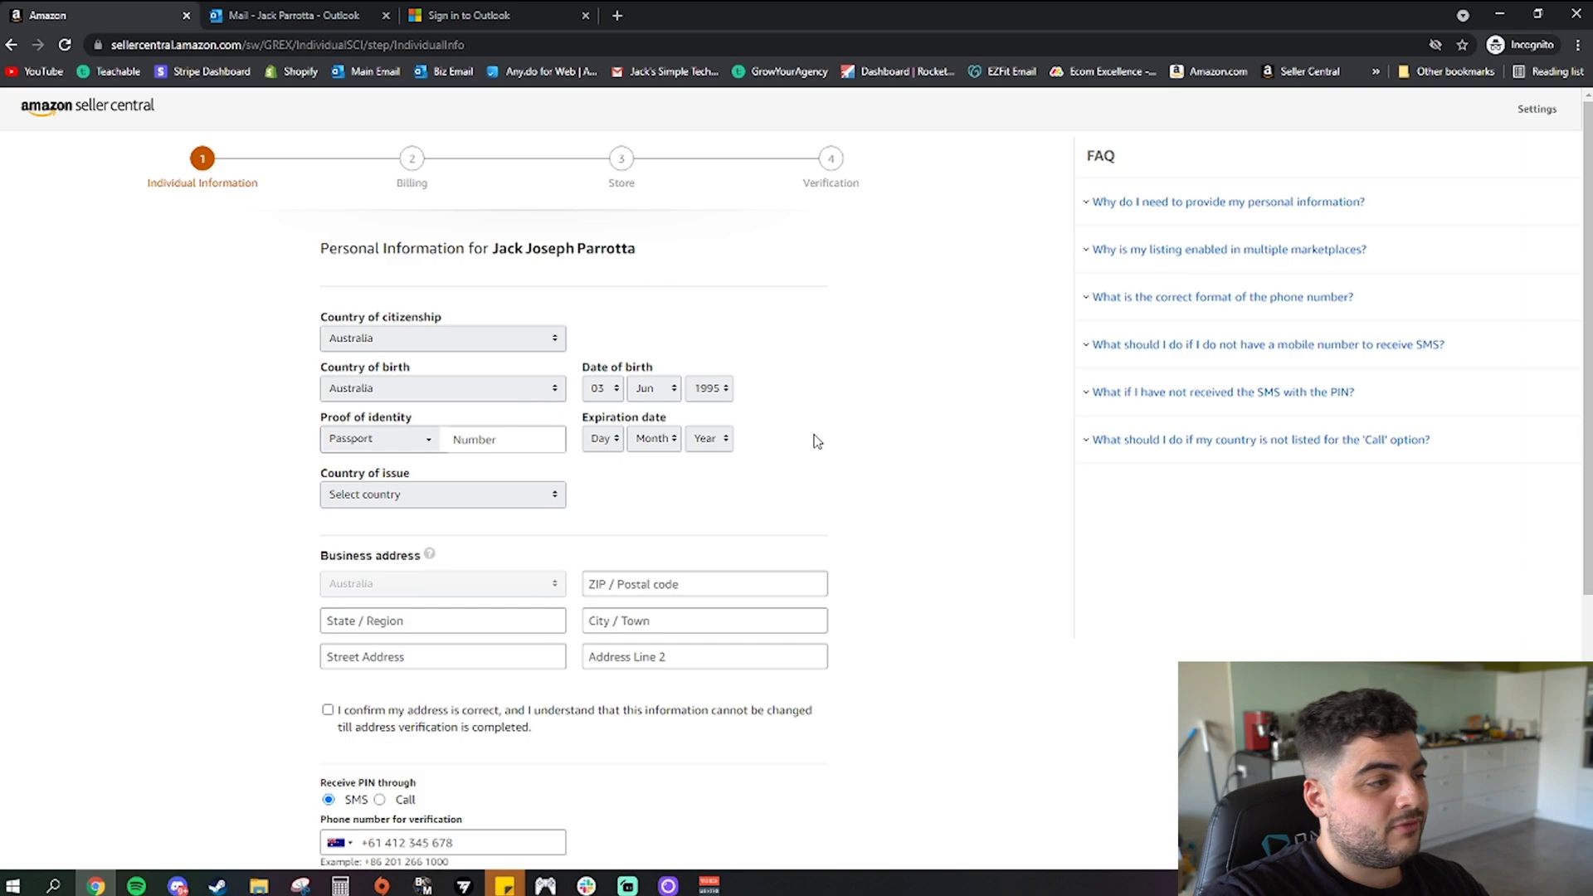
{"action": "left_click", "coordinate": [713, 390]}
{"action": "left_click", "coordinate": [717, 394]}
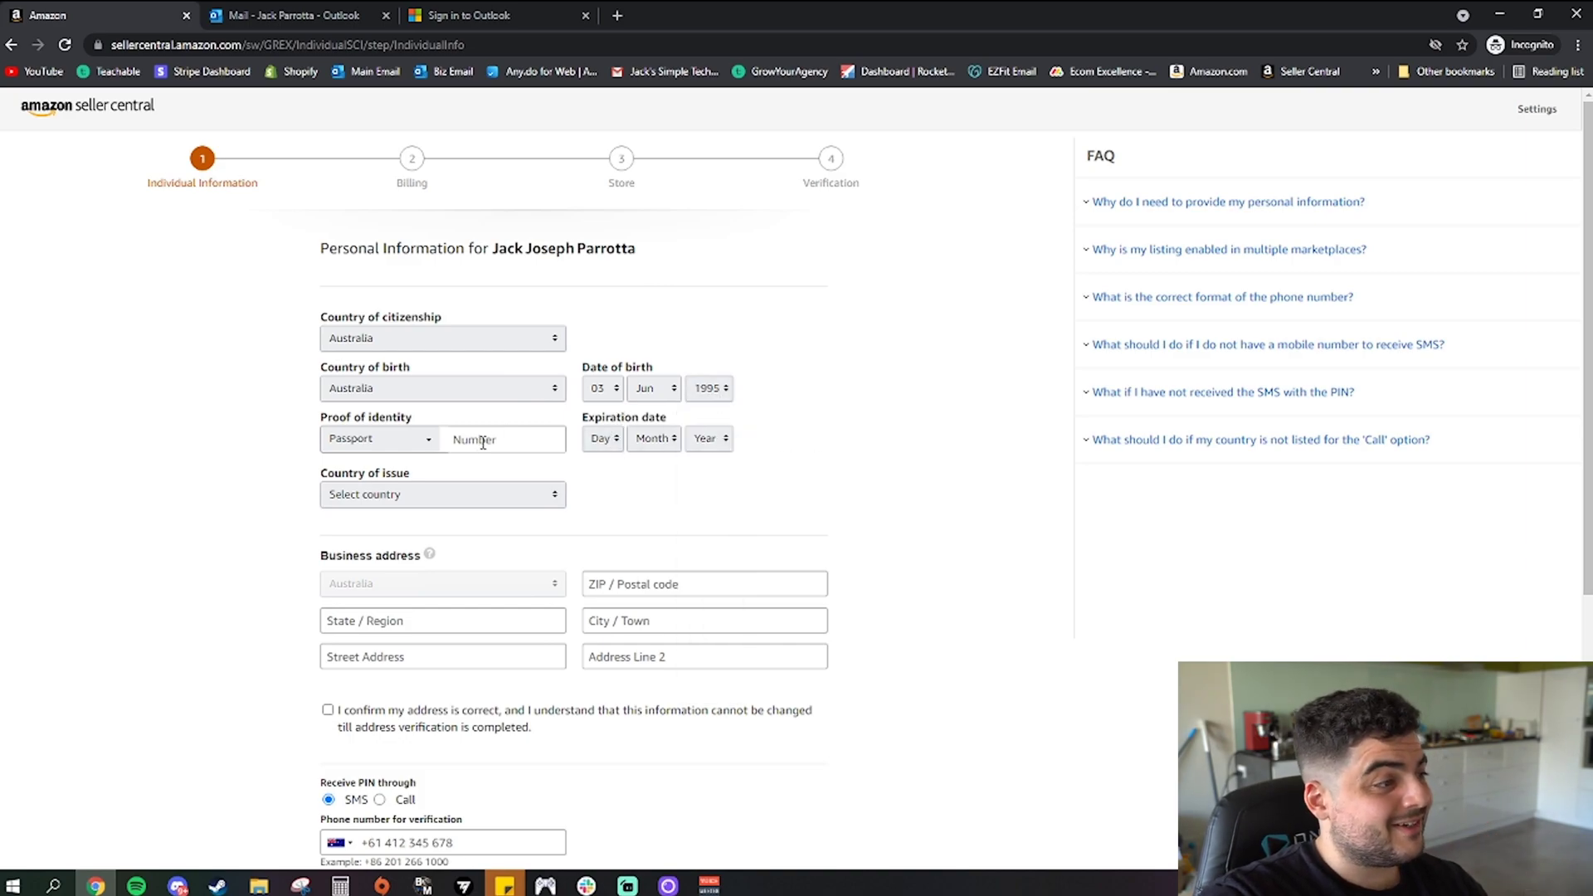
Choose Driver's license as the proof of identity document
{"action": "left_click", "coordinate": [422, 443]}
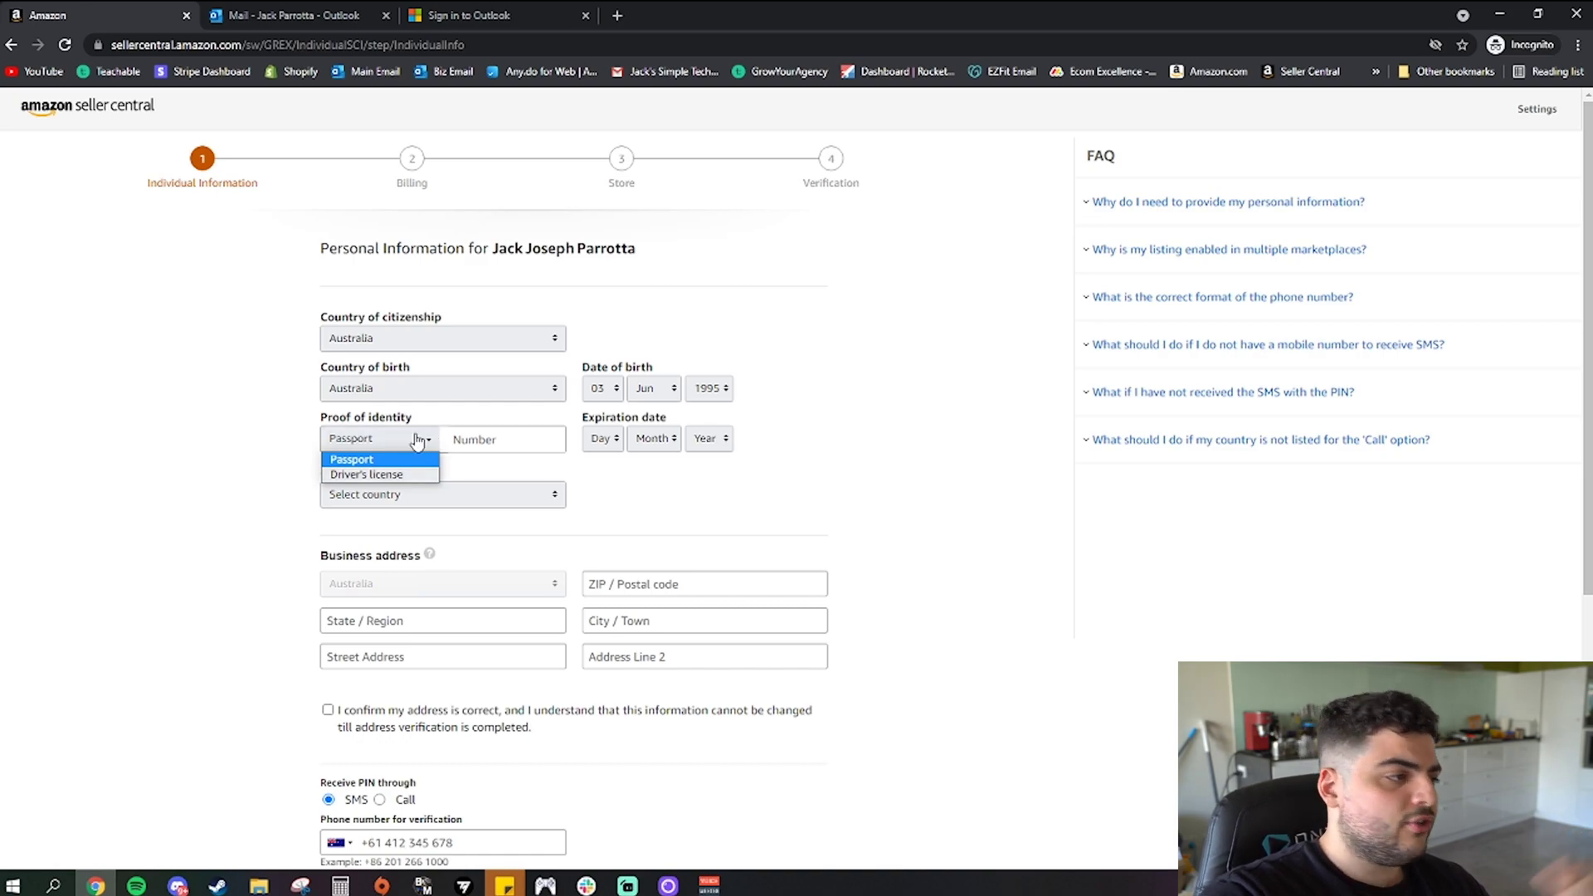
{"action": "left_click", "coordinate": [369, 474]}
{"action": "left_click", "coordinate": [479, 439]}
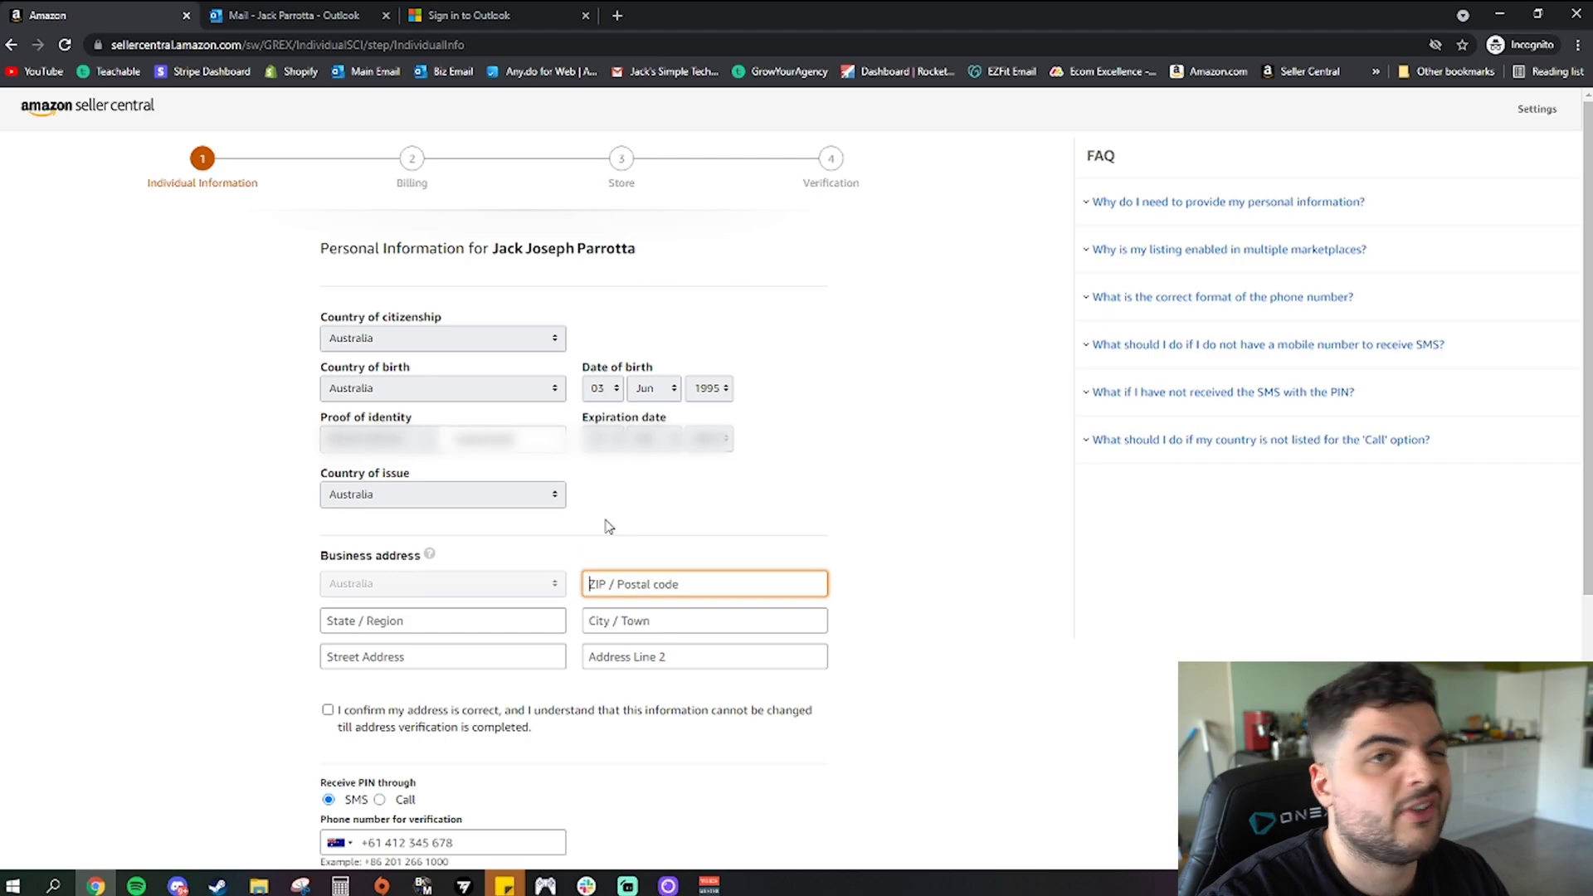
Scroll down to the remaining address and SMS verification fields
{"action": "scroll", "coordinate": [609, 526], "scroll_direction": "down", "scroll_amount": 2}
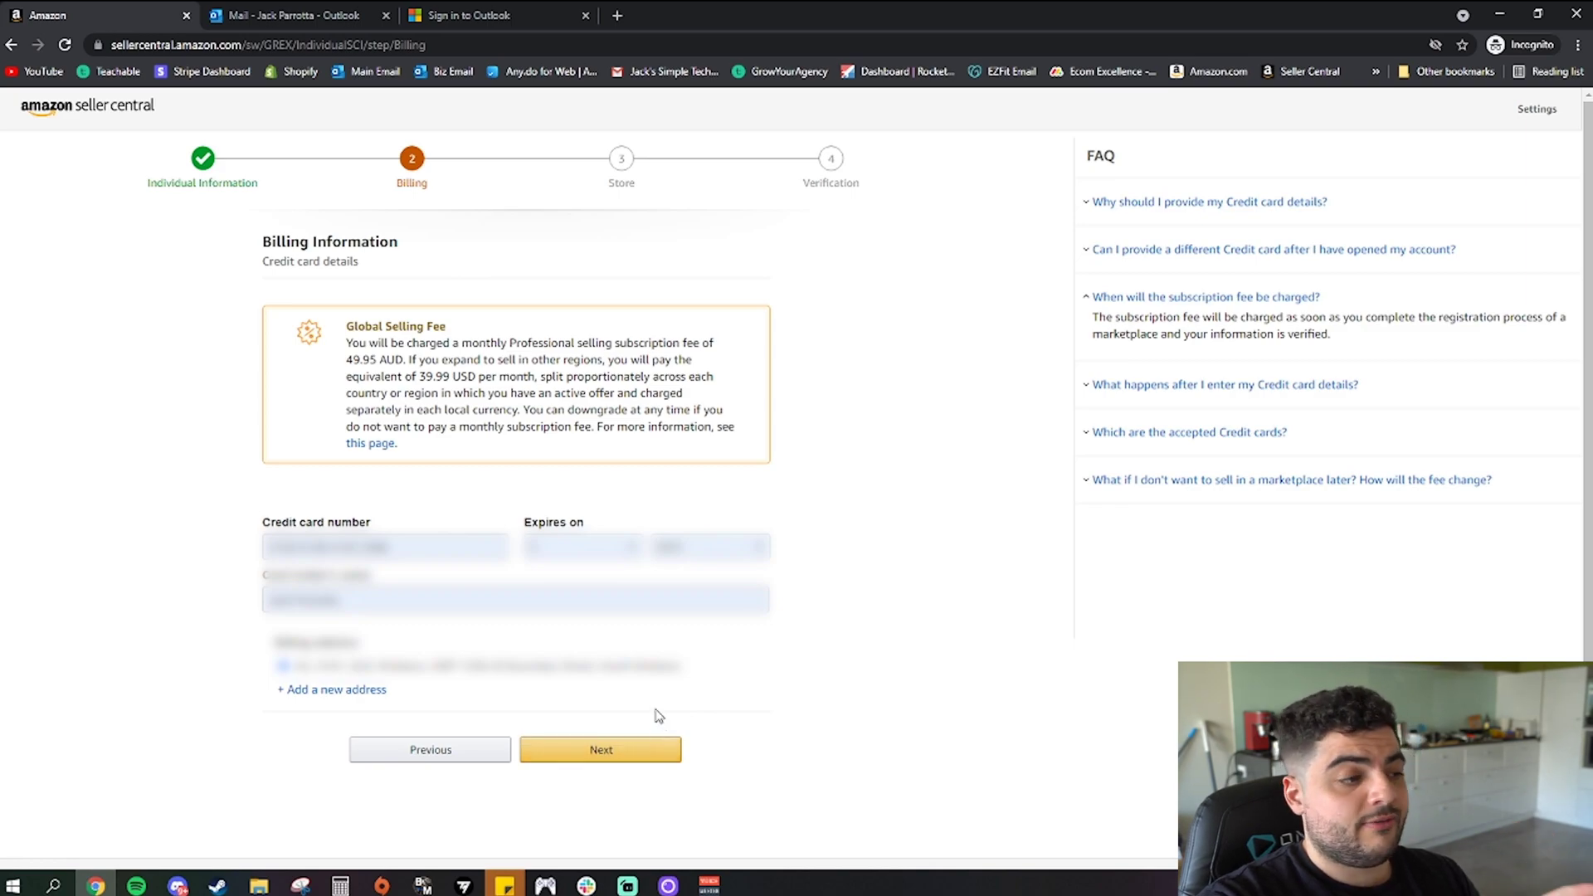
Submit the credit card details to continue to Store and Product Information
{"action": "left_click", "coordinate": [642, 753]}
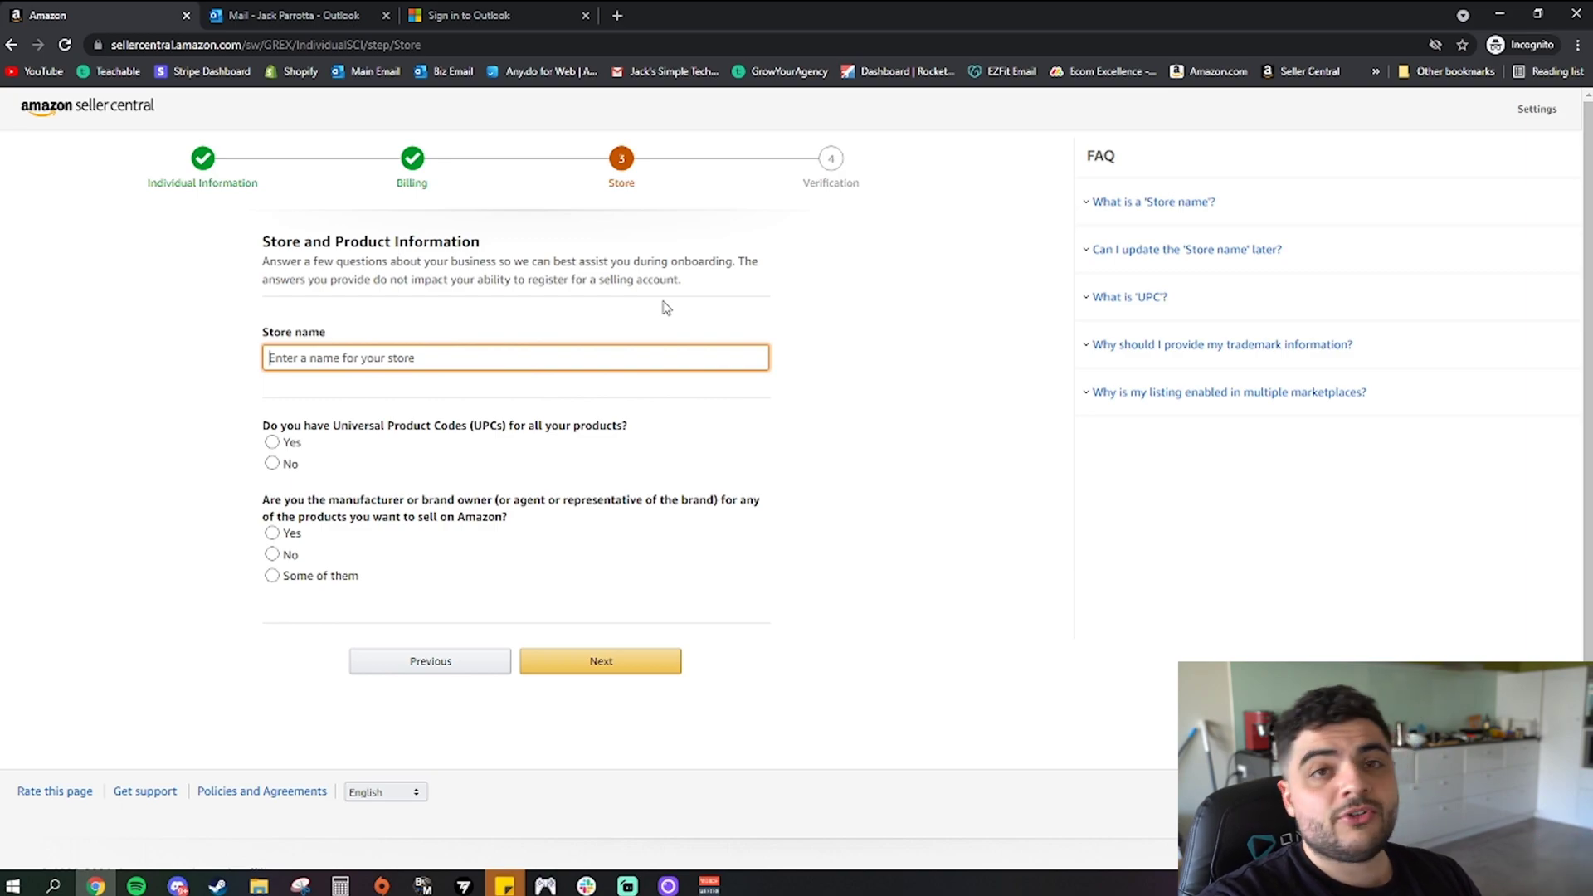
Enter an available store name, answer No on UPCs, and start the brand-owner question
{"action": "type", "text": "JP"}
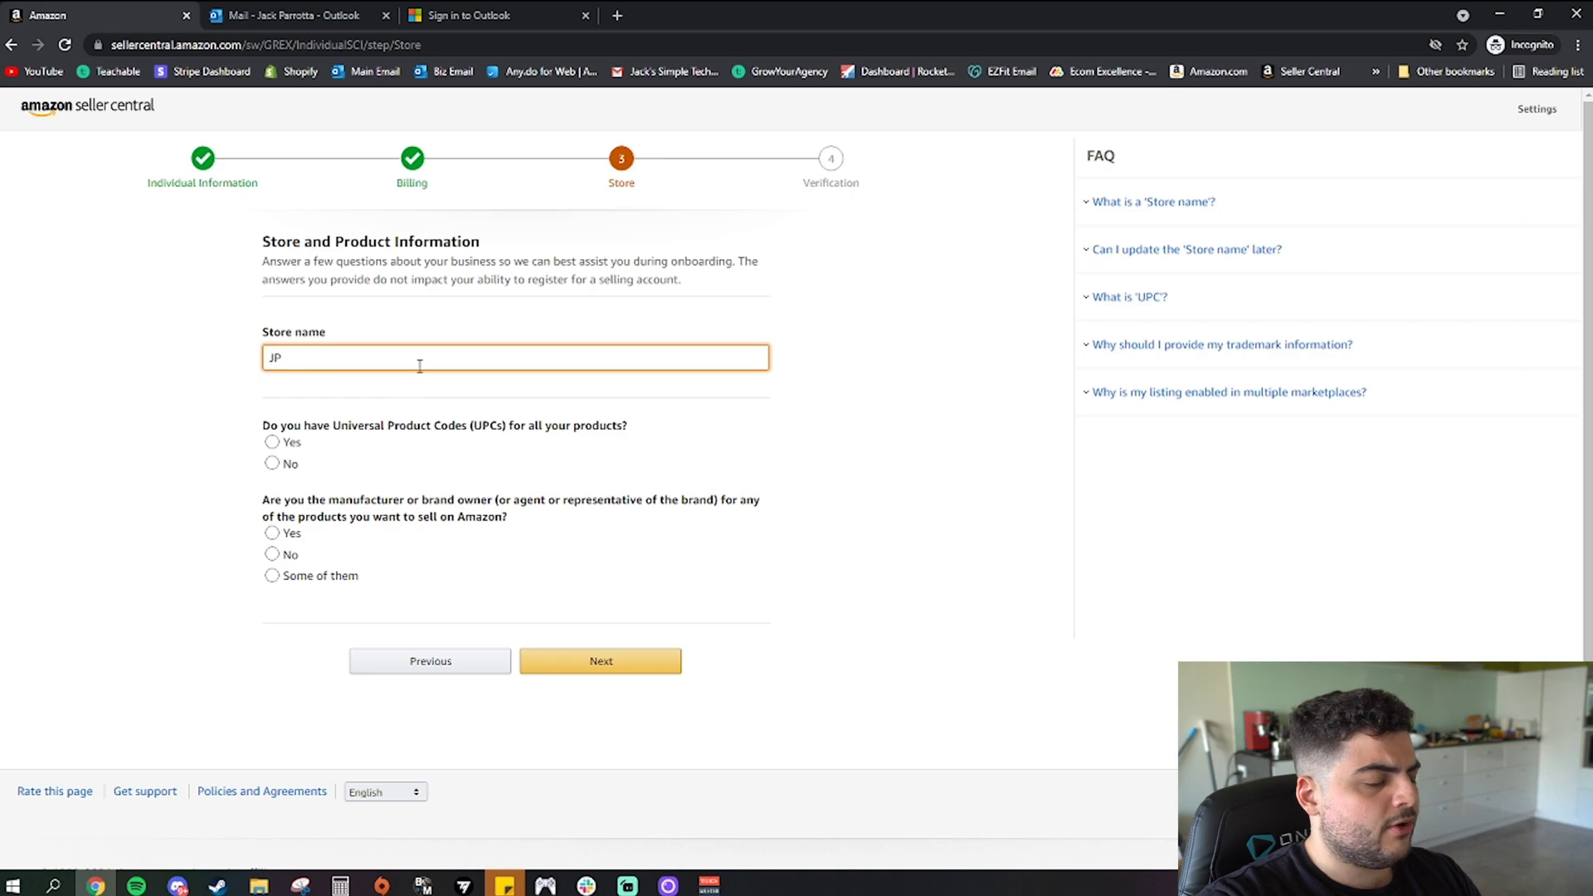
{"action": "left_click", "coordinate": [344, 448]}
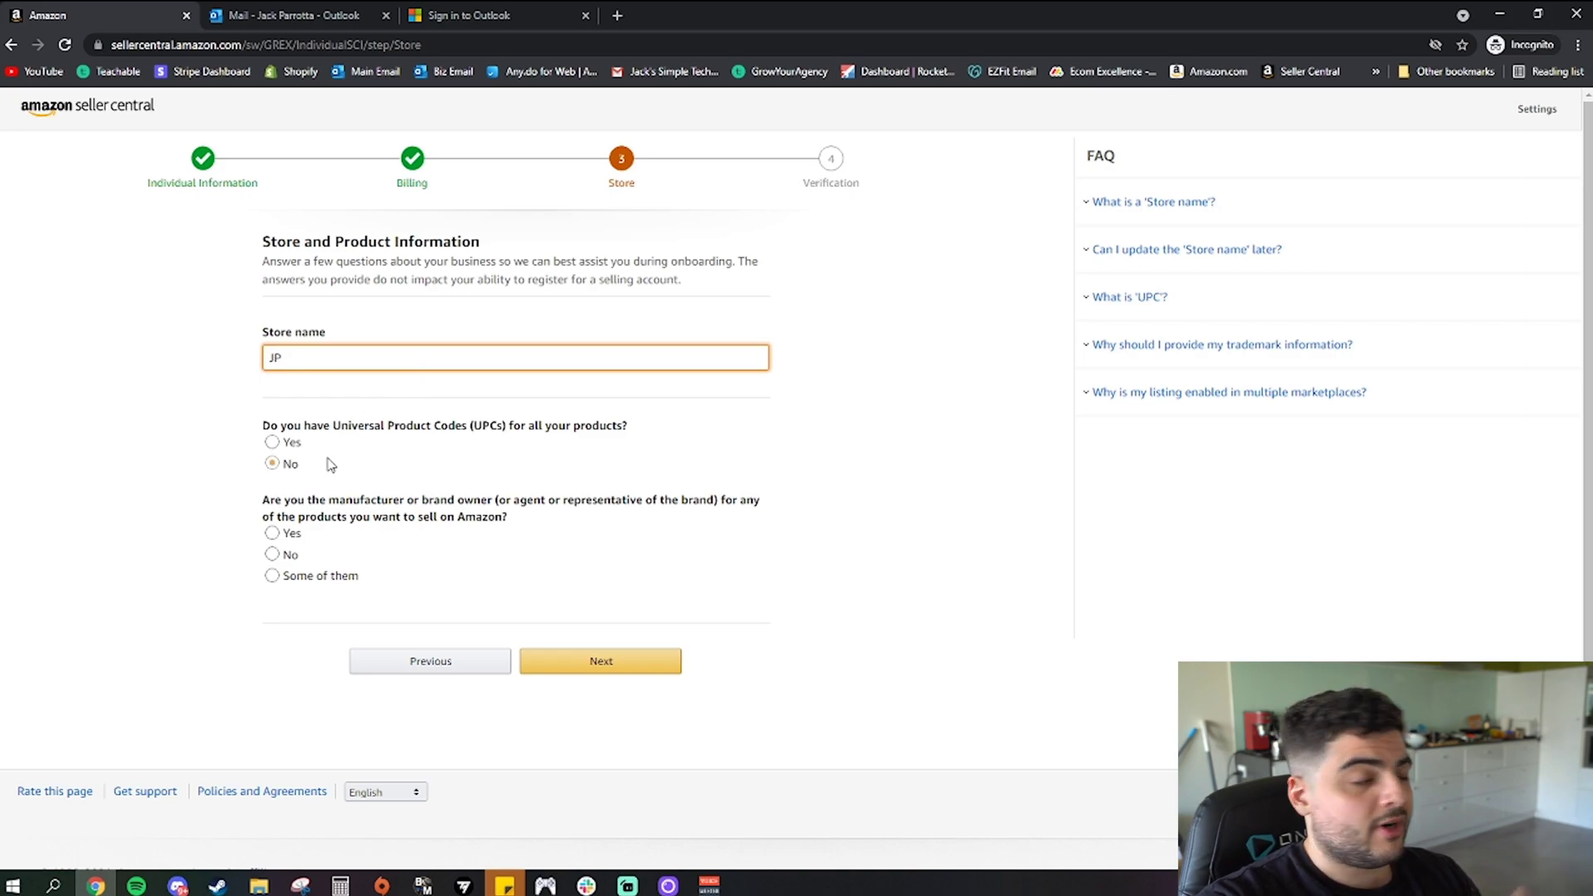
{"action": "left_click", "coordinate": [272, 463]}
{"action": "left_click", "coordinate": [277, 357]}
{"action": "key", "text": "BackSpace"}
{"action": "type", "text": "jaaaaaaack"}
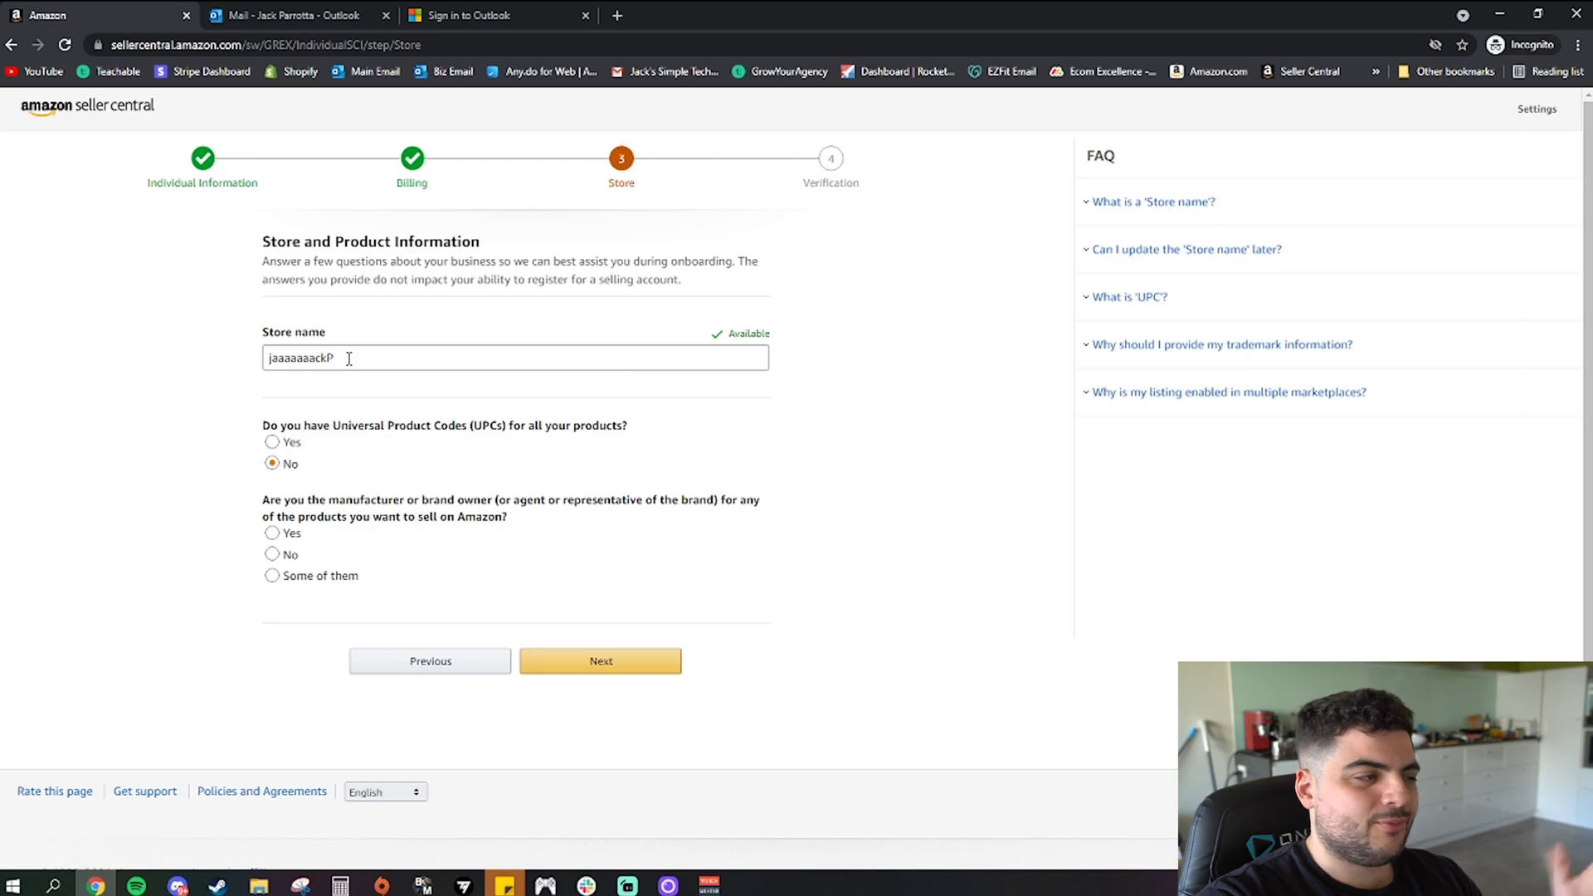
{"action": "left_click", "coordinate": [342, 535]}
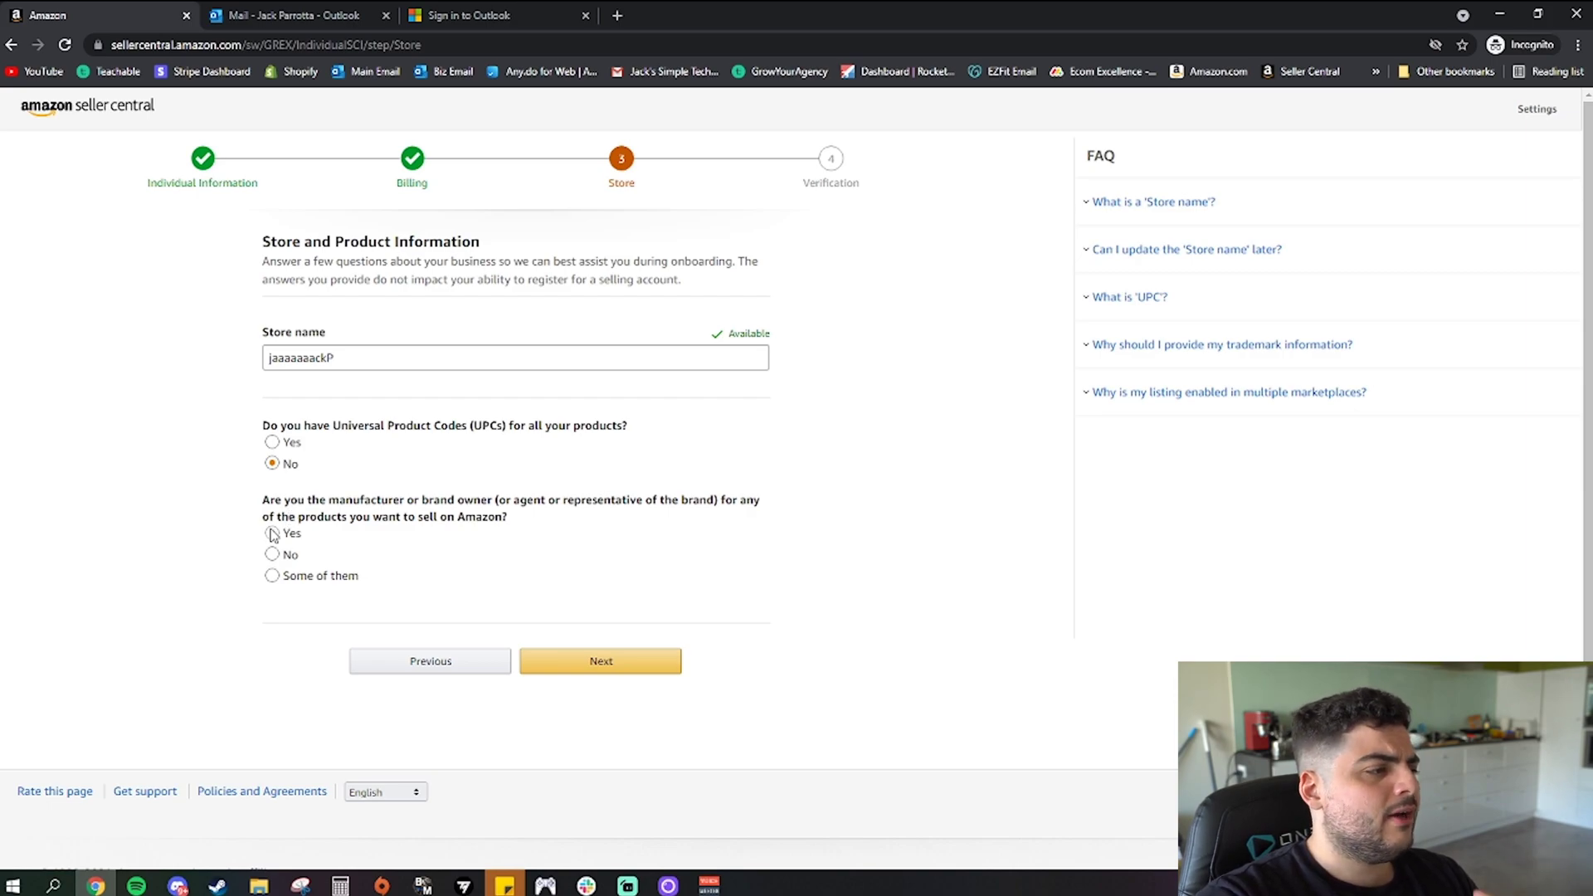
Answer Yes as brand owner and No on trademarks, then continue to Identity Verification
{"action": "left_click", "coordinate": [273, 534]}
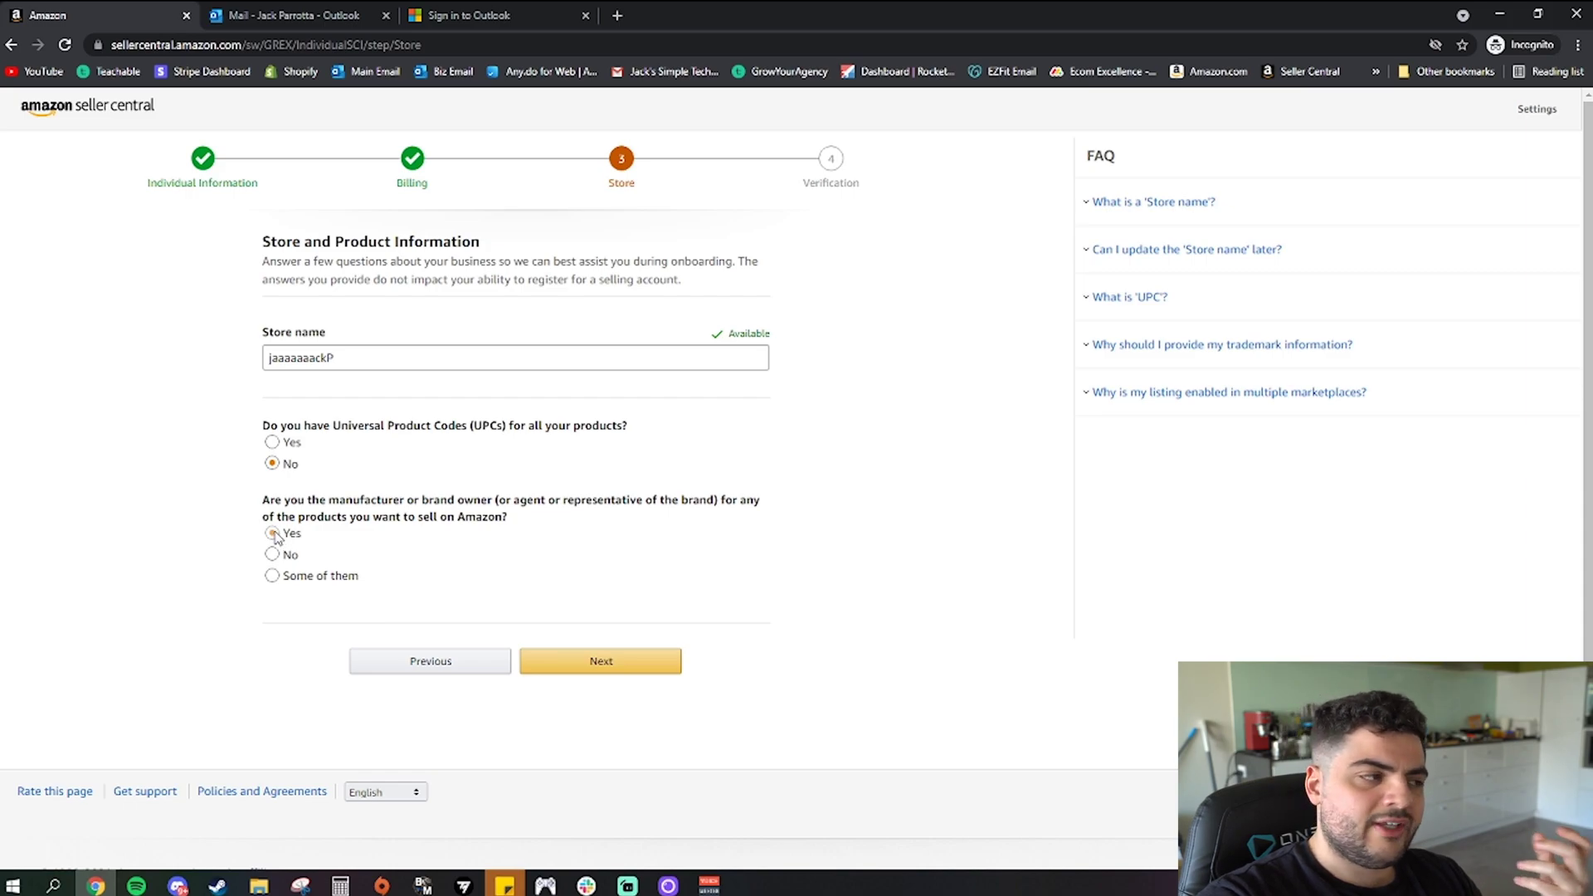
{"action": "left_click", "coordinate": [271, 574]}
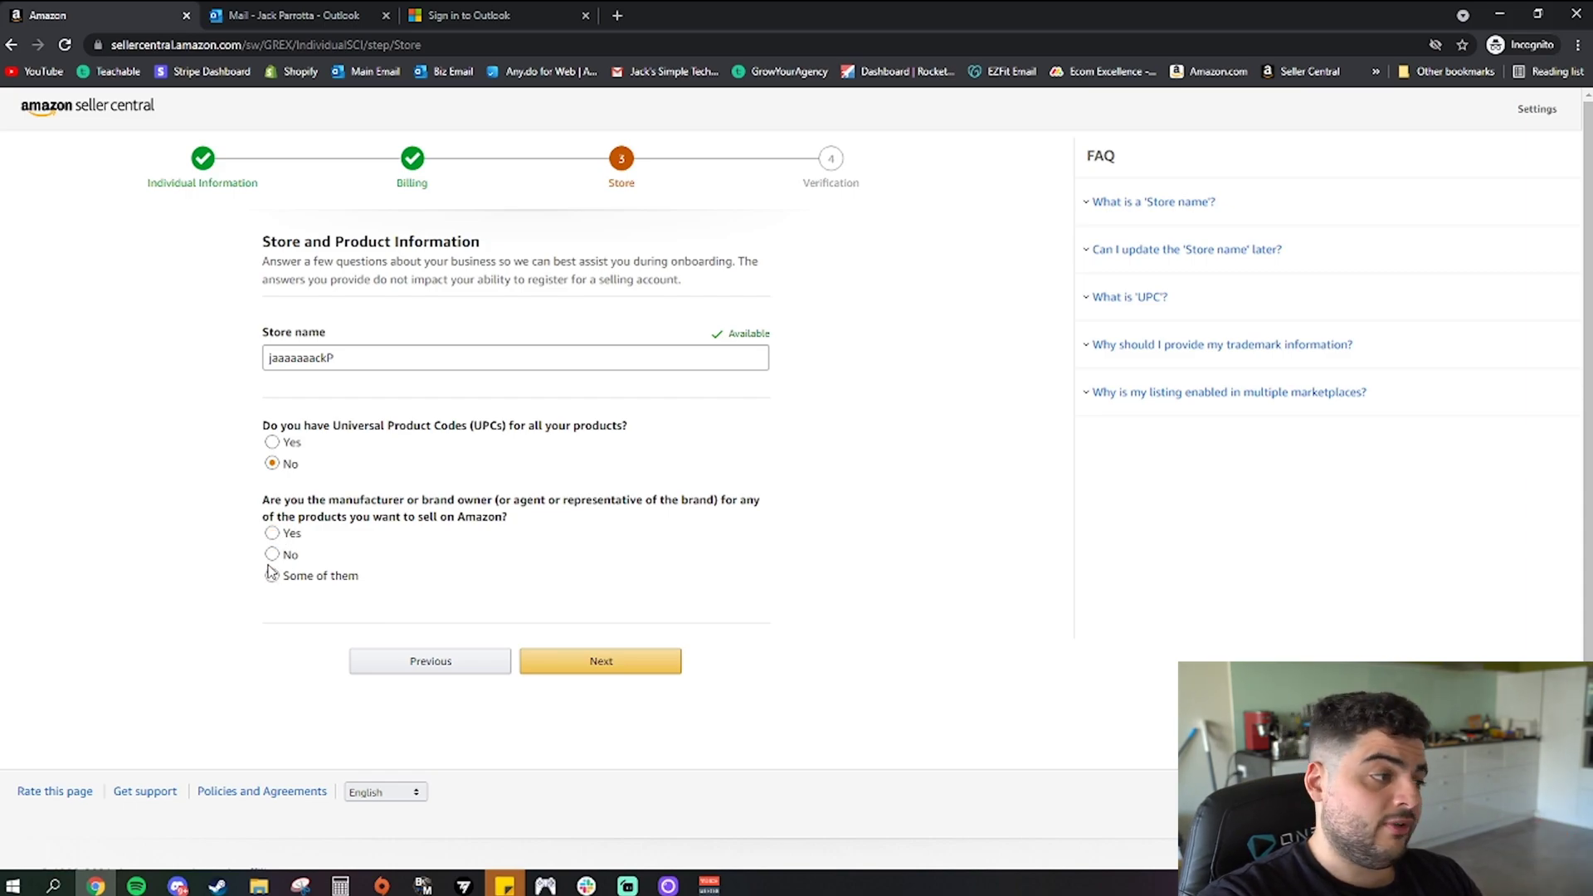
{"action": "left_click", "coordinate": [272, 555]}
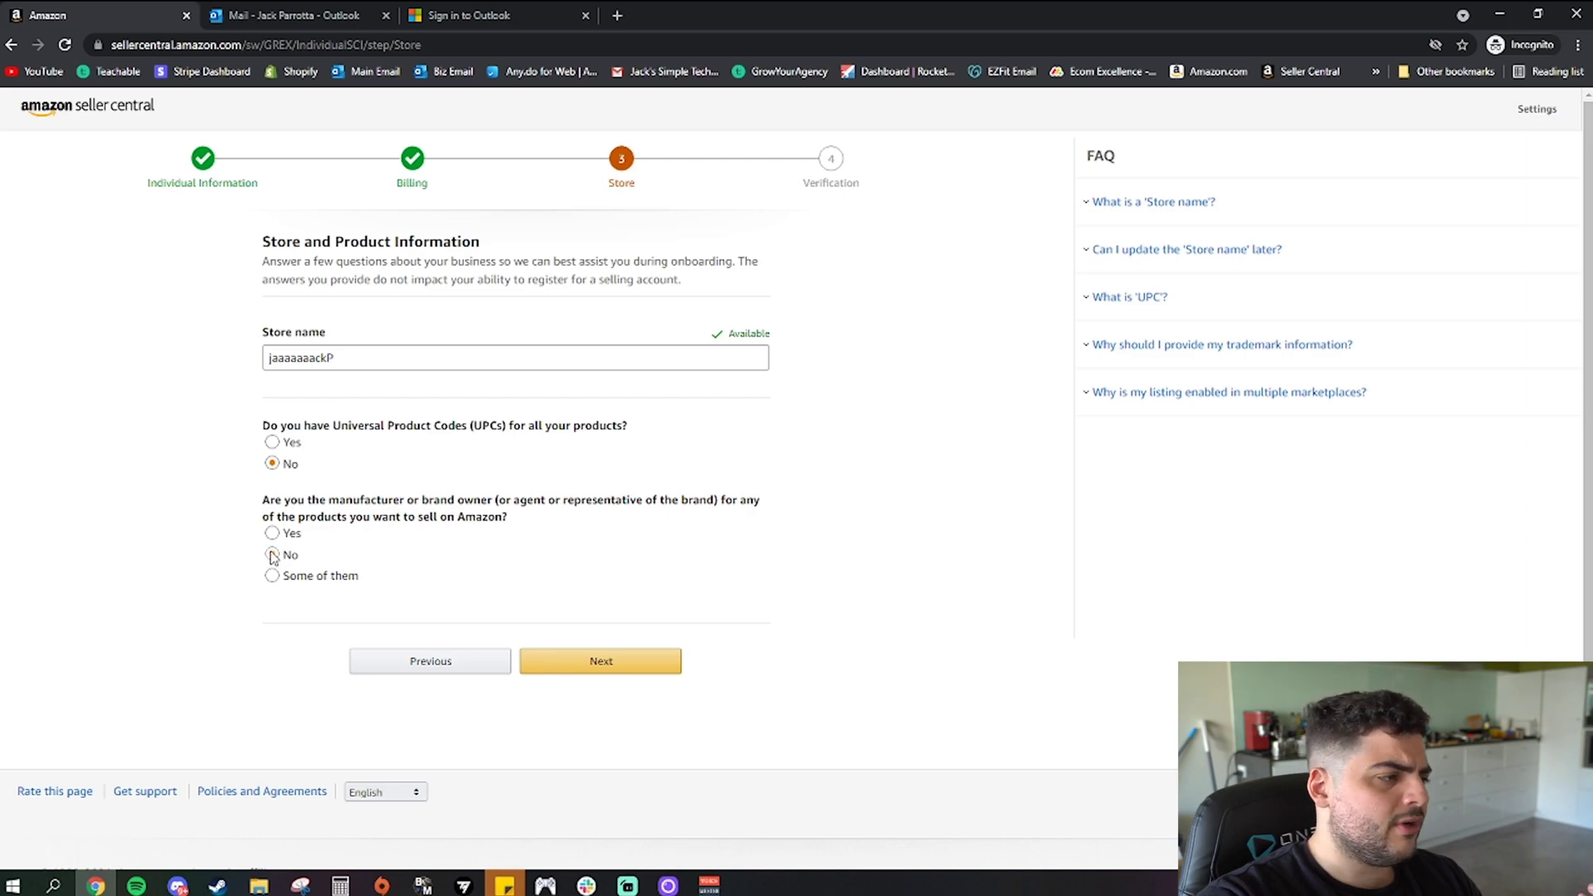
{"action": "left_click", "coordinate": [272, 533]}
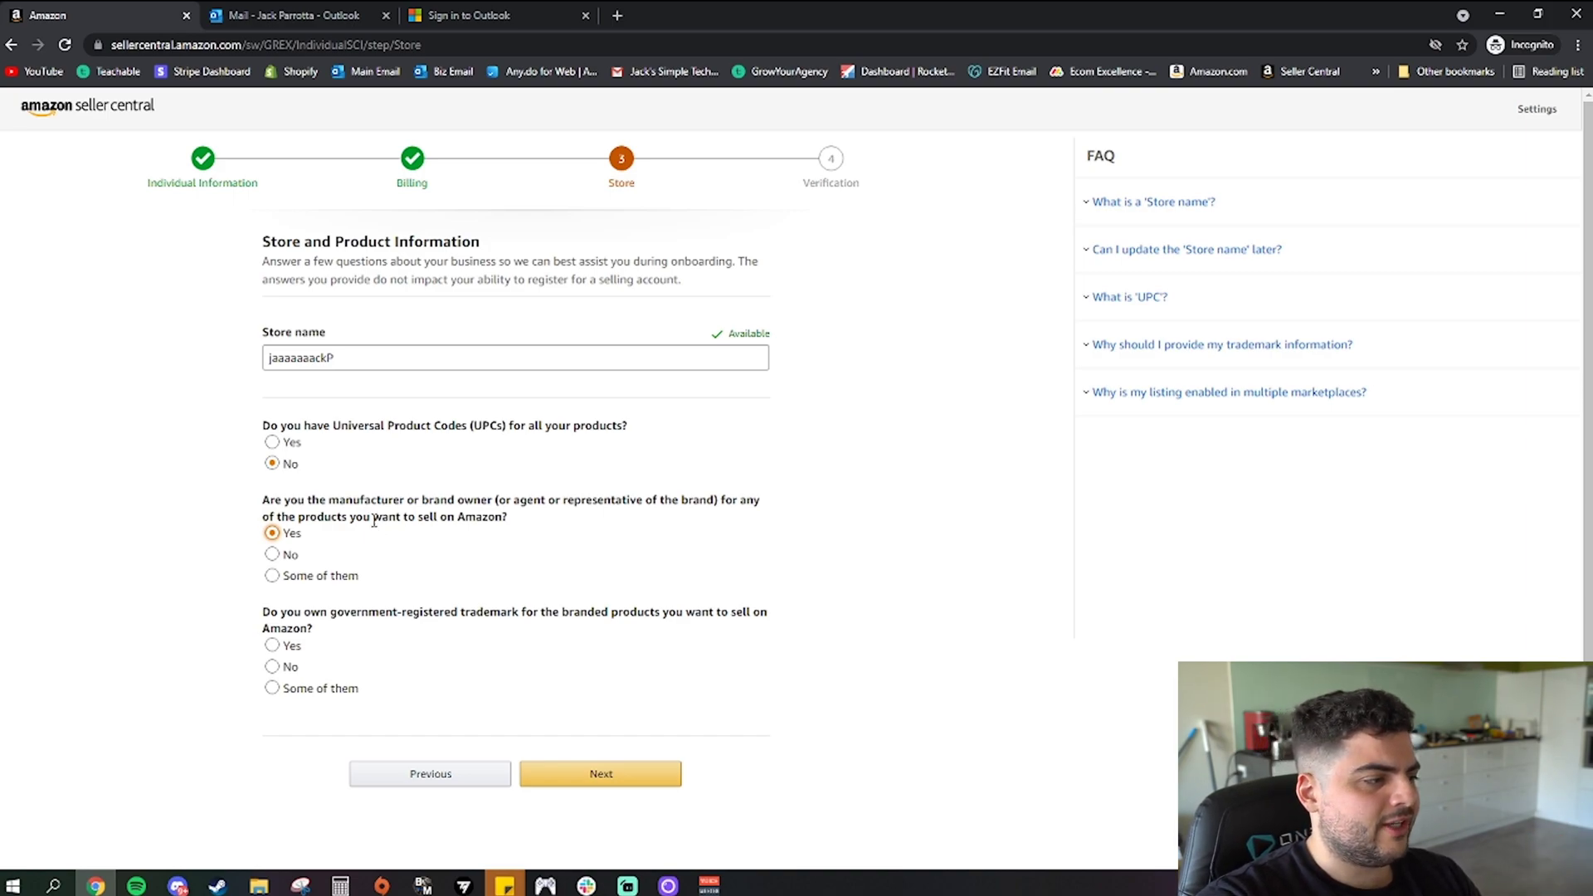
{"action": "left_click", "coordinate": [271, 666]}
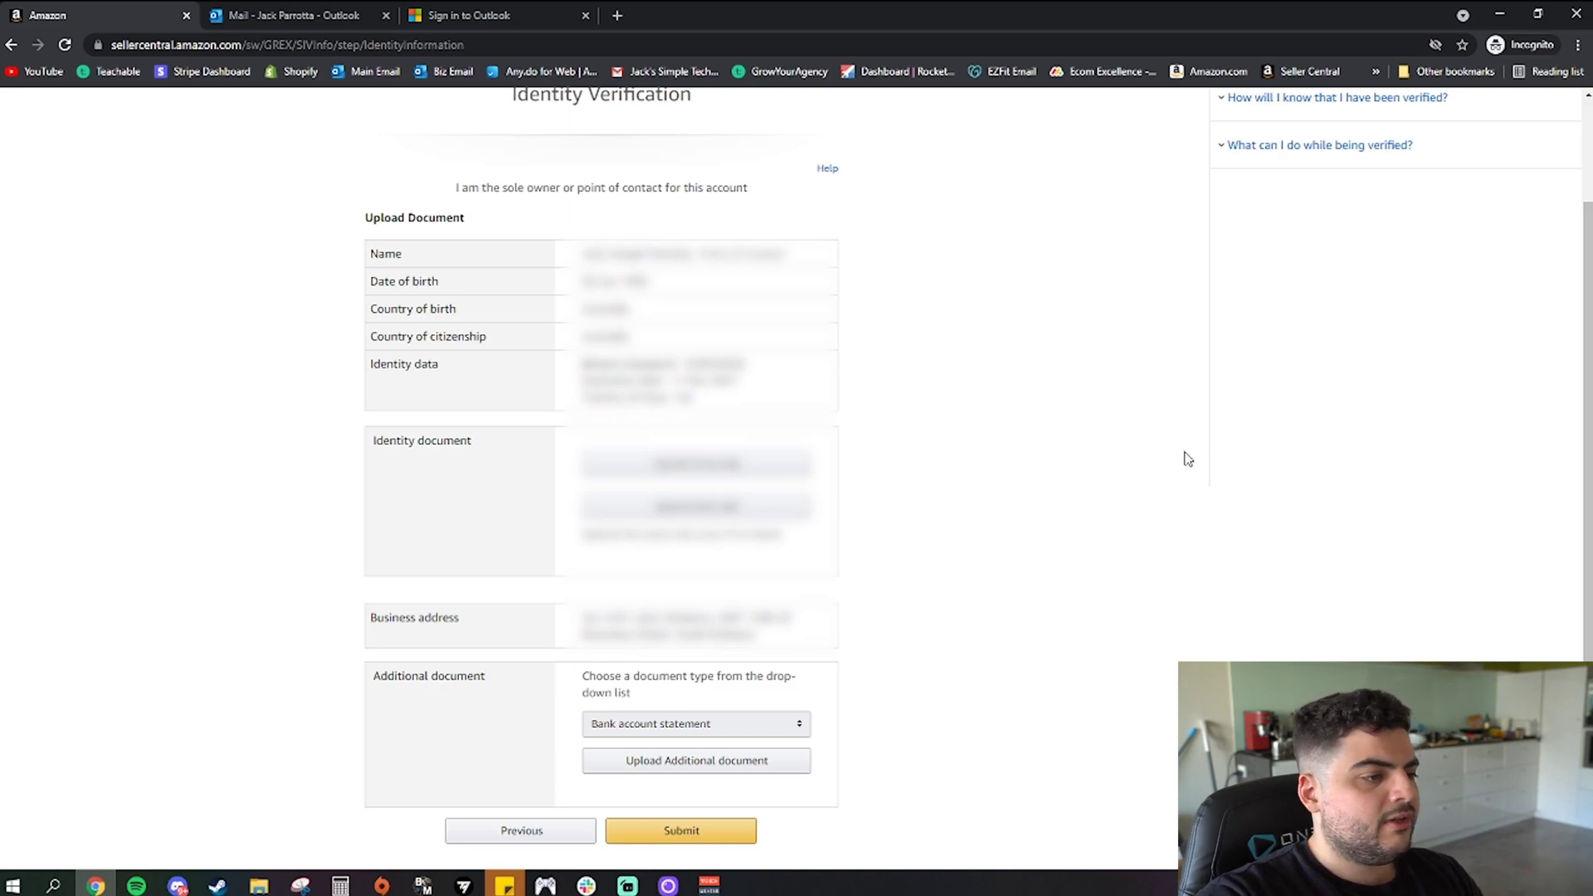
{"action": "left_click", "coordinate": [802, 728]}
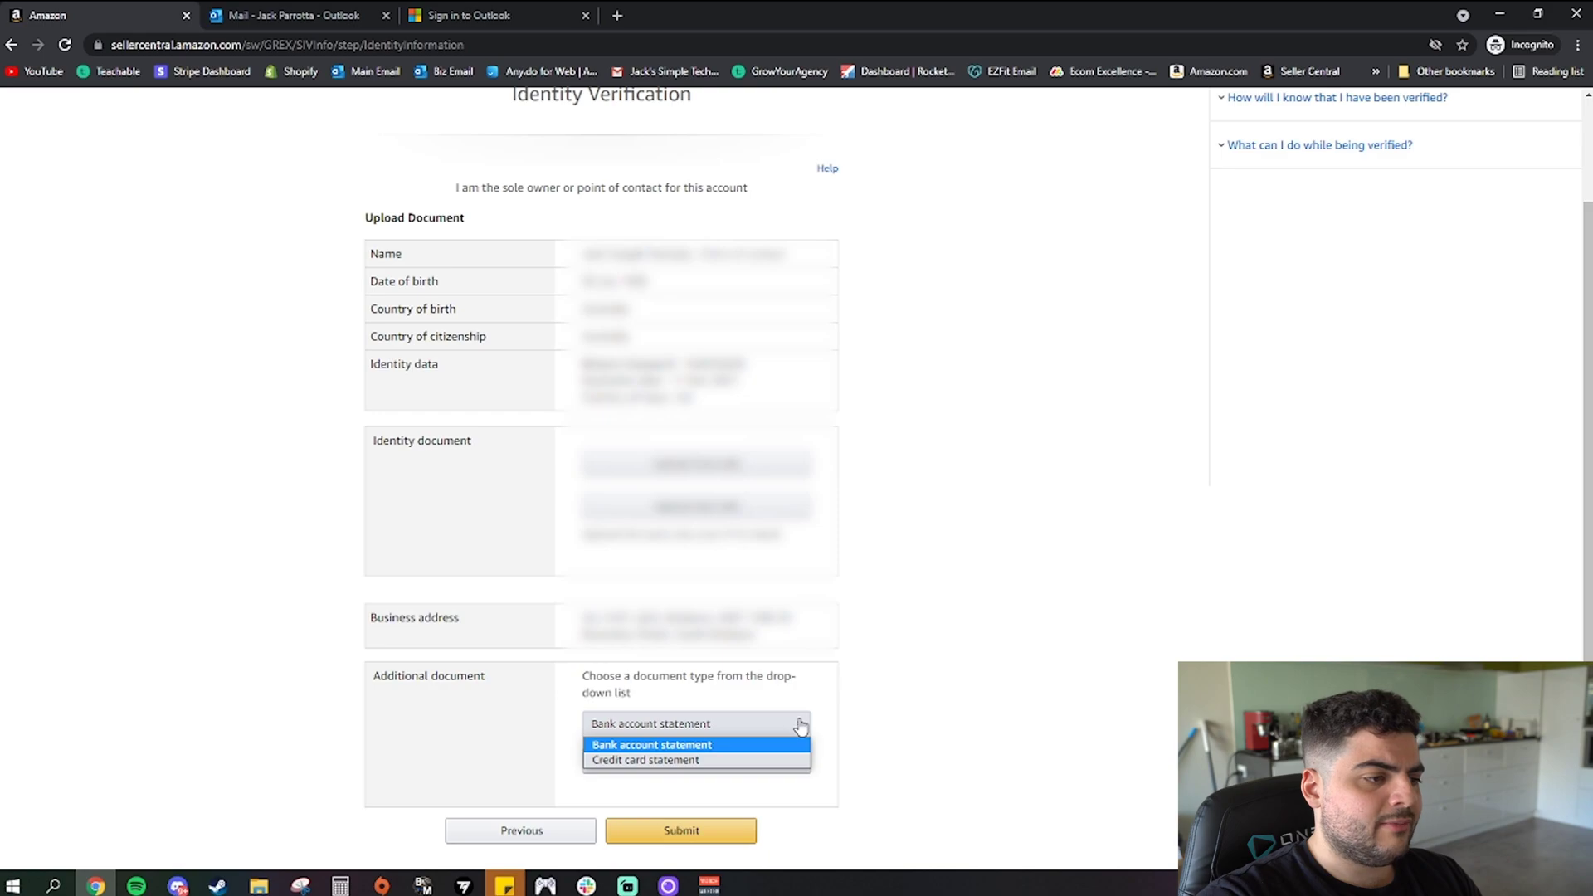
{"action": "left_click", "coordinate": [800, 727]}
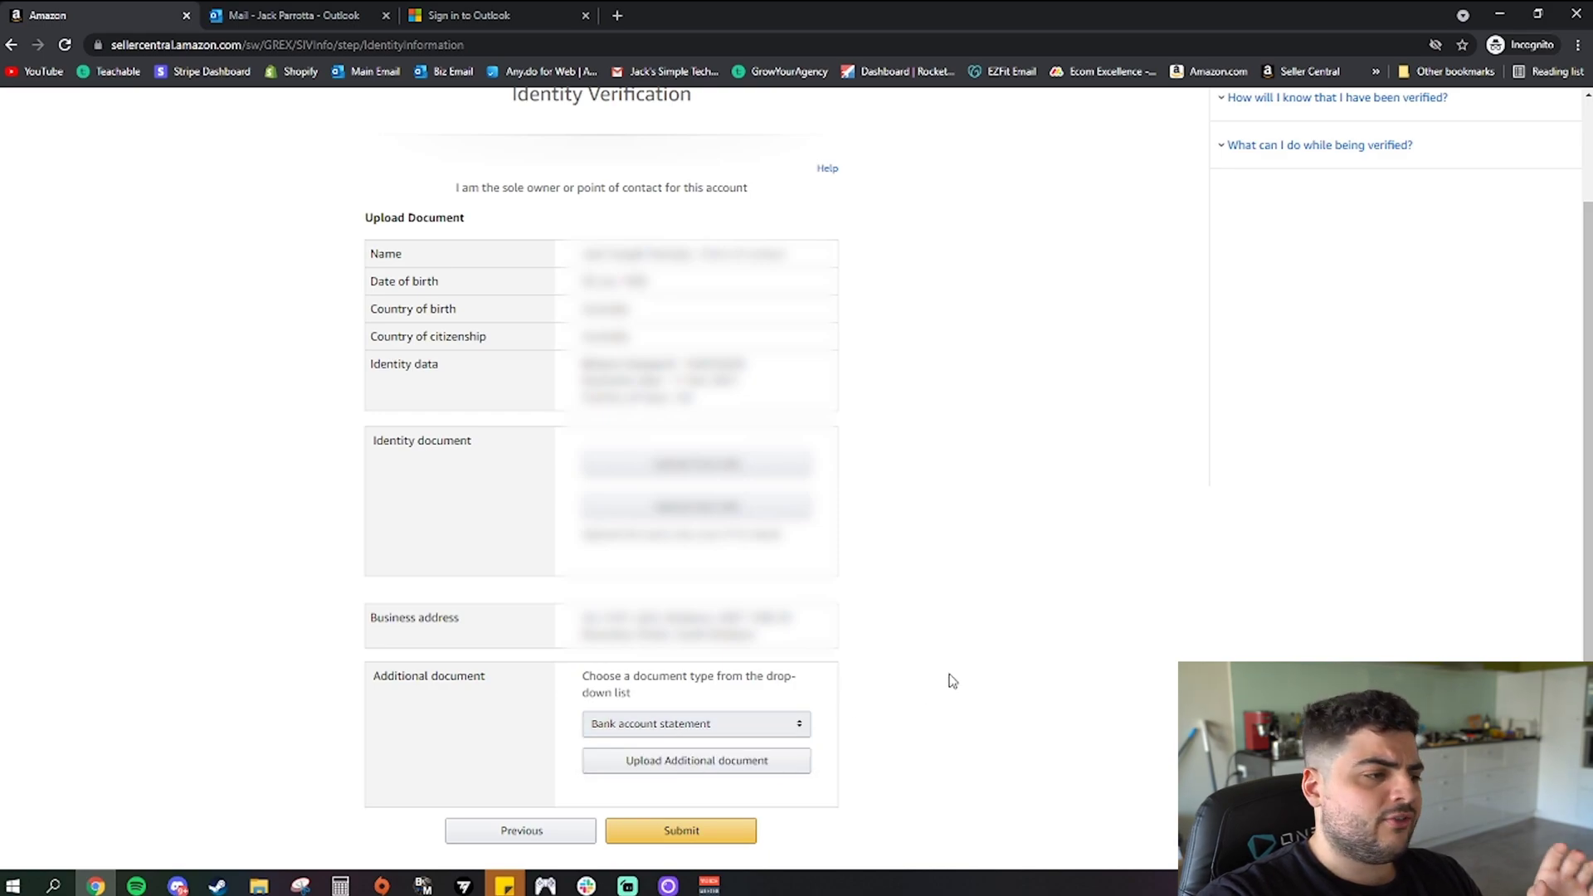